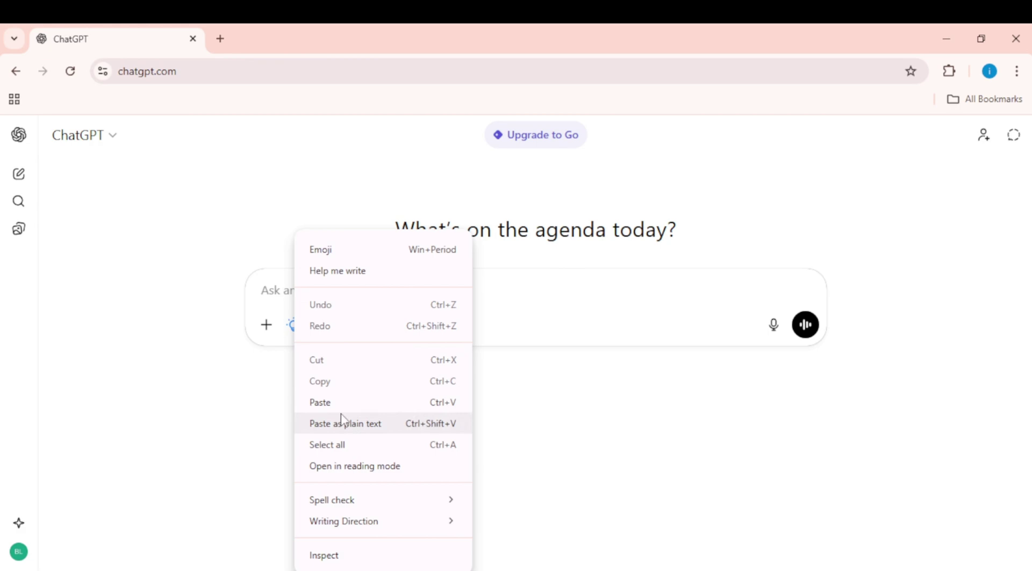
# Send the pasted storyboard request to ChatGPT and review the returned Boy, Dragon and 12-scene prompts
pyautogui.click(342, 424)
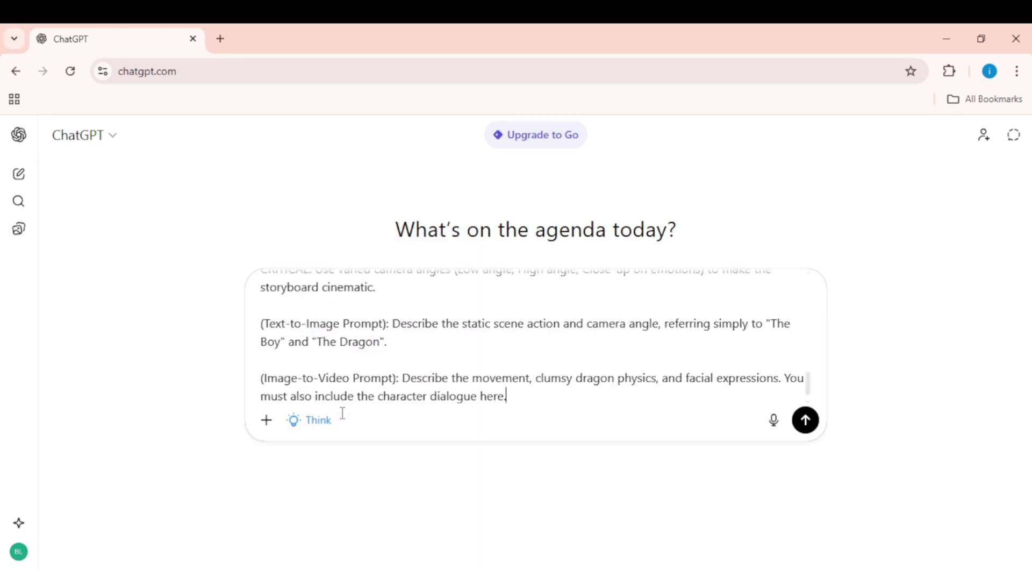
pyautogui.click(806, 419)
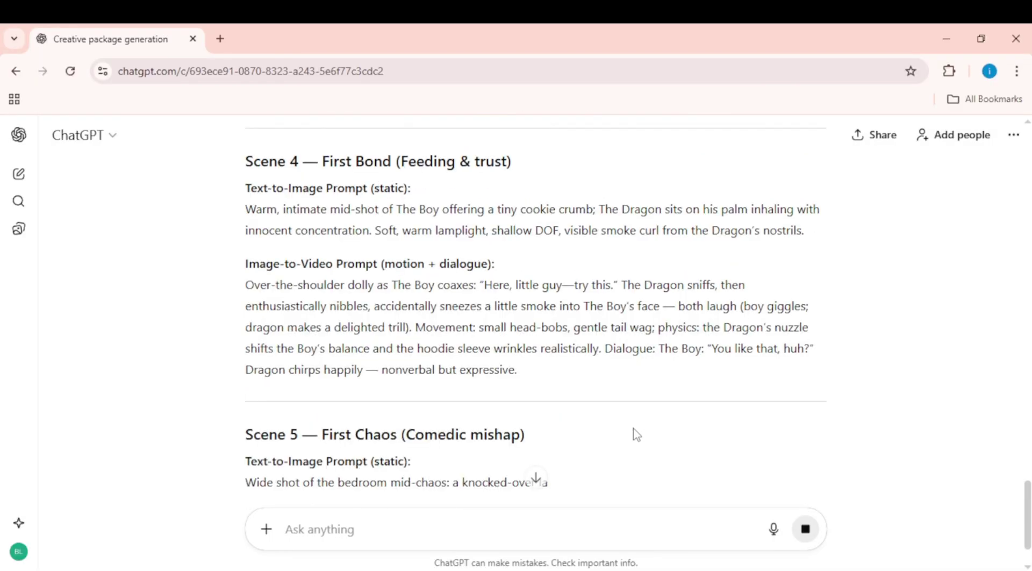
pyautogui.scroll(15, 528, 386)
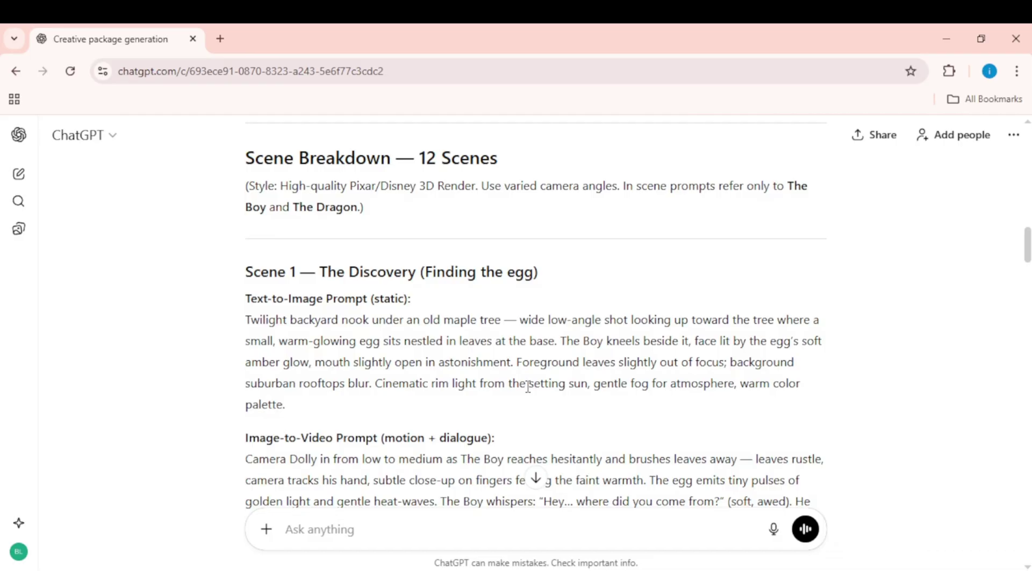
pyautogui.scroll(-2, 528, 386)
pyautogui.scroll(-2, 437, 415)
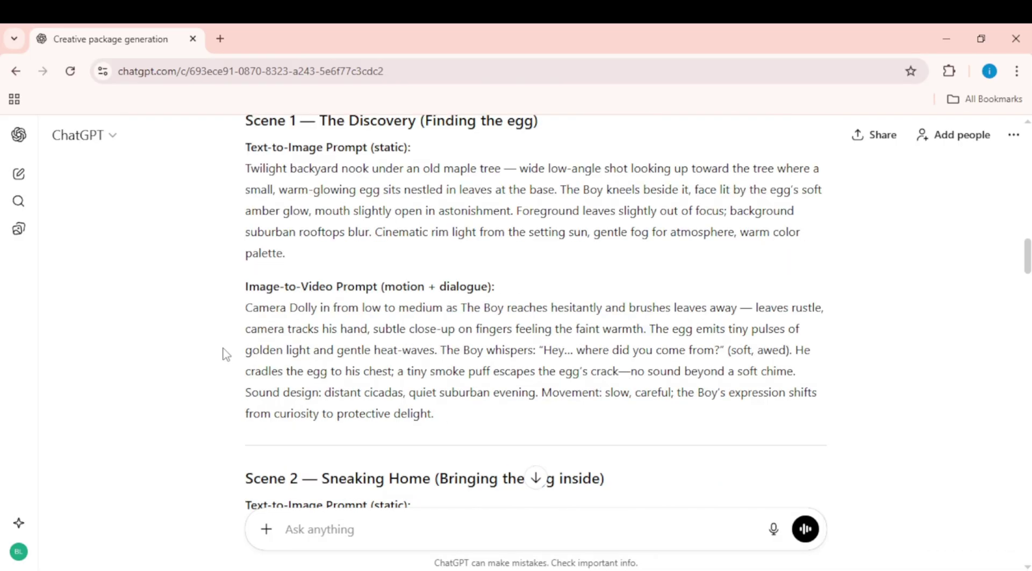
pyautogui.scroll(-4, 489, 368)
pyautogui.scroll(-2, 321, 345)
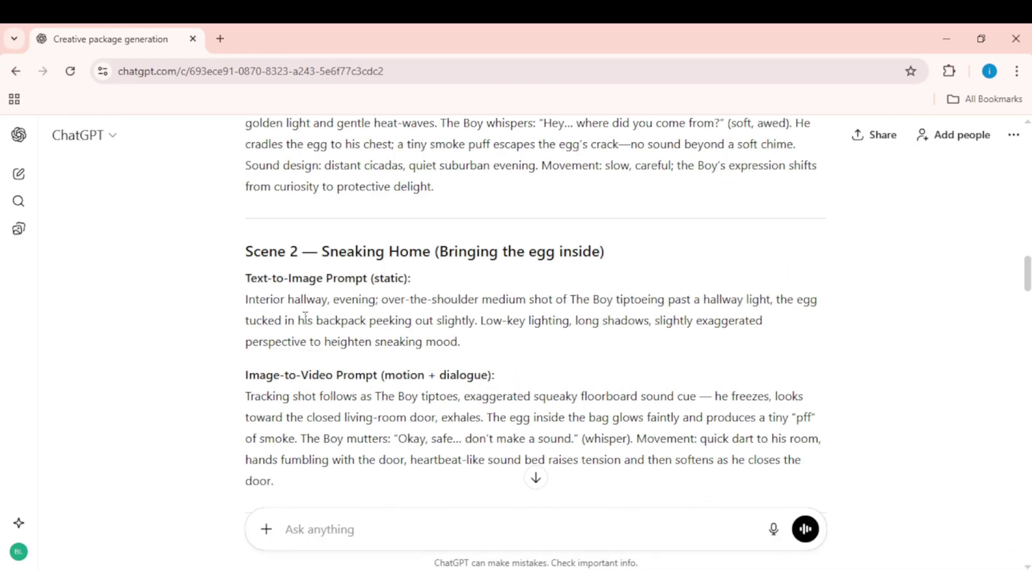
pyautogui.scroll(-2, 553, 379)
pyautogui.scroll(-2, 275, 322)
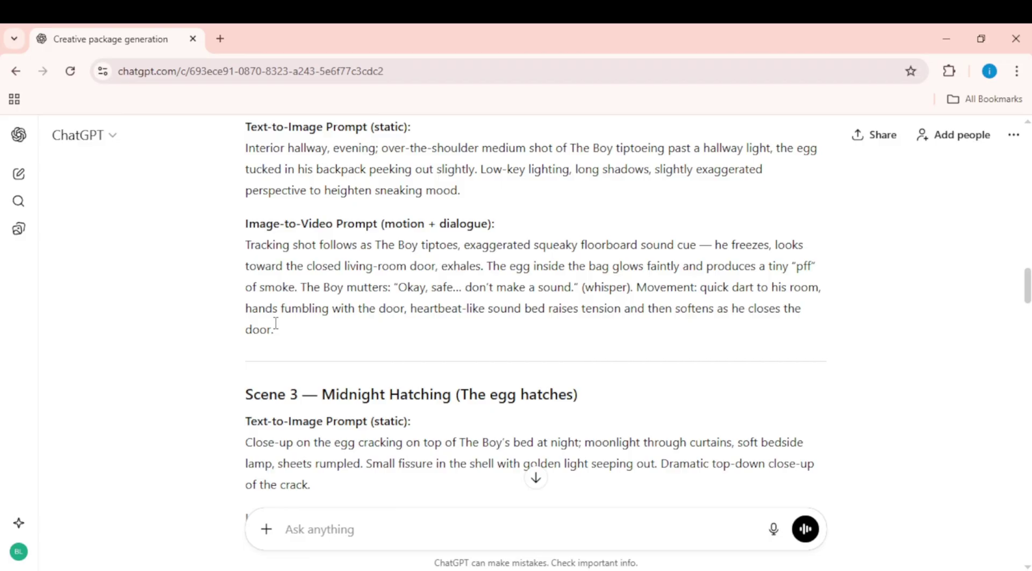
pyautogui.scroll(-2, 530, 419)
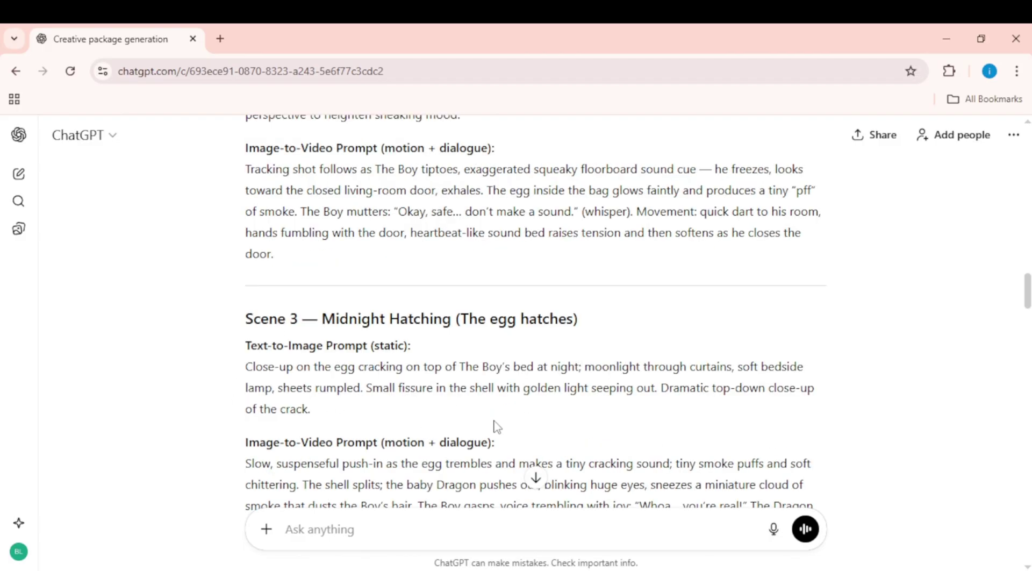
pyautogui.scroll(-6, 322, 401)
pyautogui.scroll(-6, 460, 397)
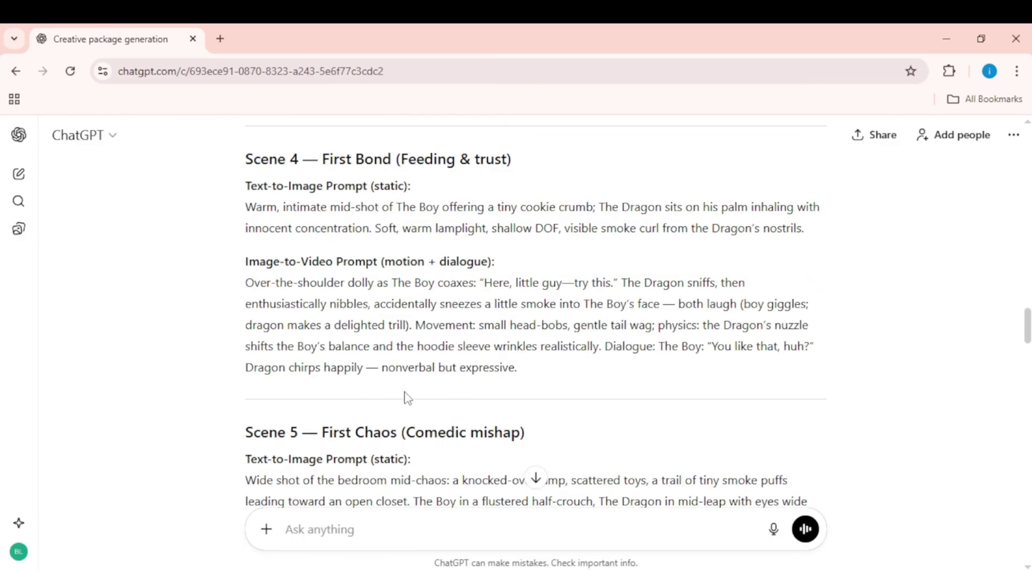
pyautogui.scroll(20, 561, 424)
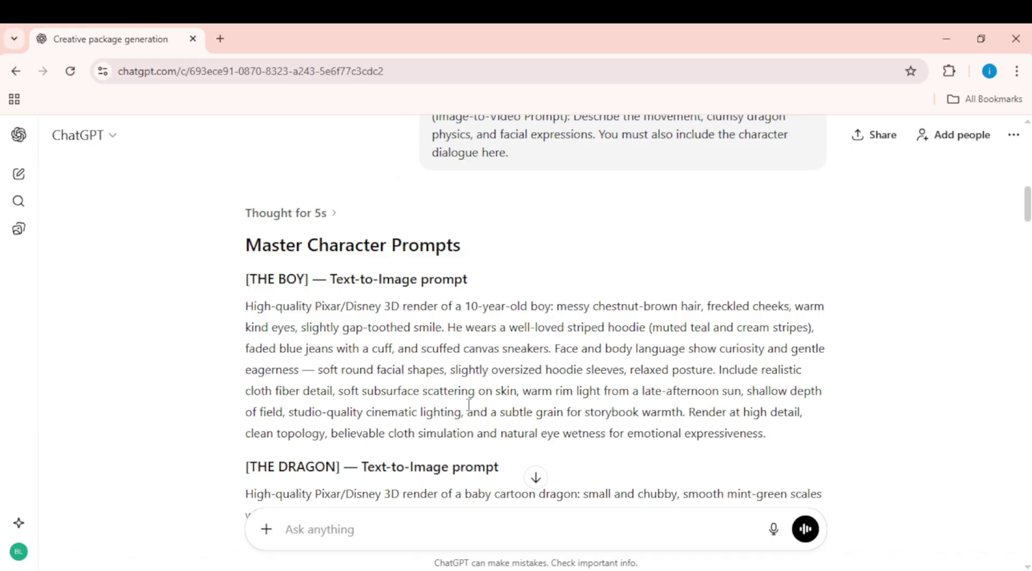
pyautogui.scroll(-20, 466, 403)
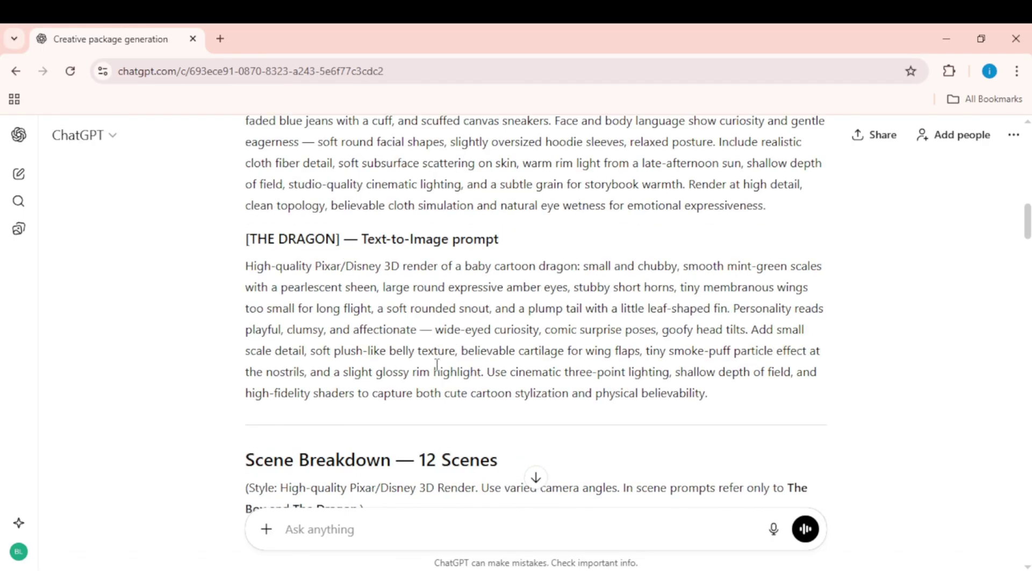
pyautogui.scroll(4, 442, 365)
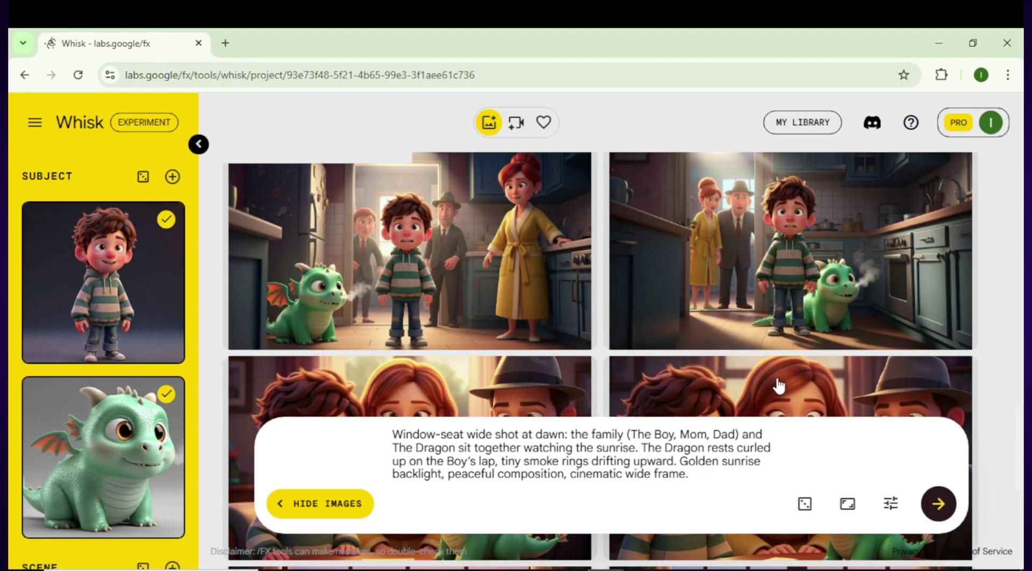
# Check the seed in the new Whisk project's settings, then expand the sidebar showing empty Subject, Scene and Style slots
pyautogui.scroll(15, 779, 386)
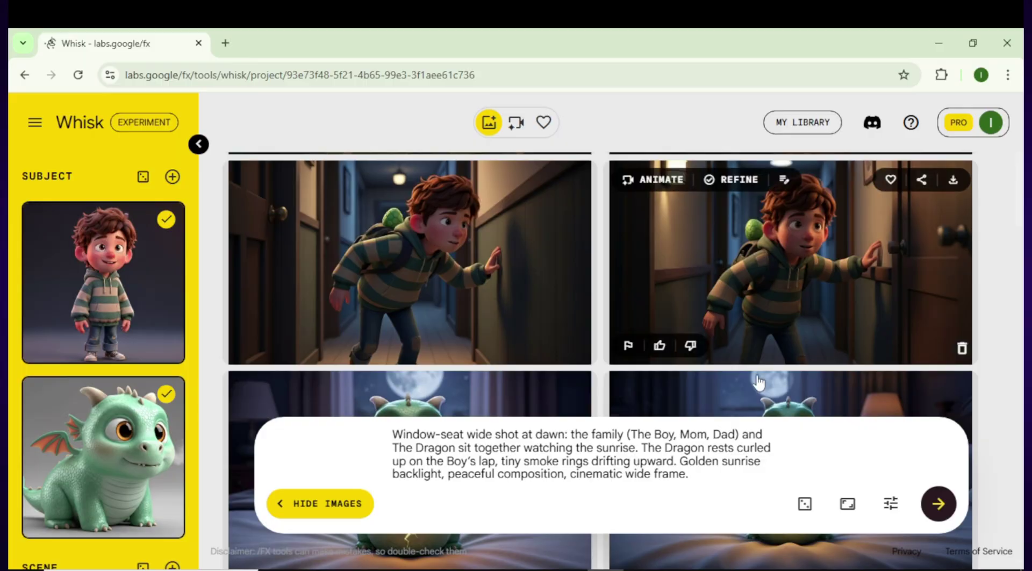
pyautogui.scroll(10, 574, 347)
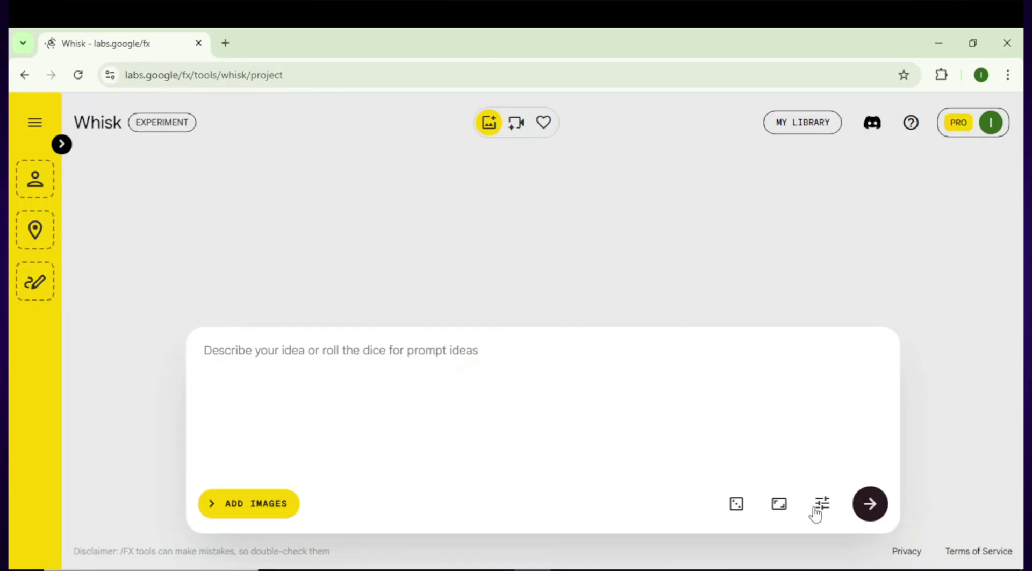
pyautogui.click(821, 504)
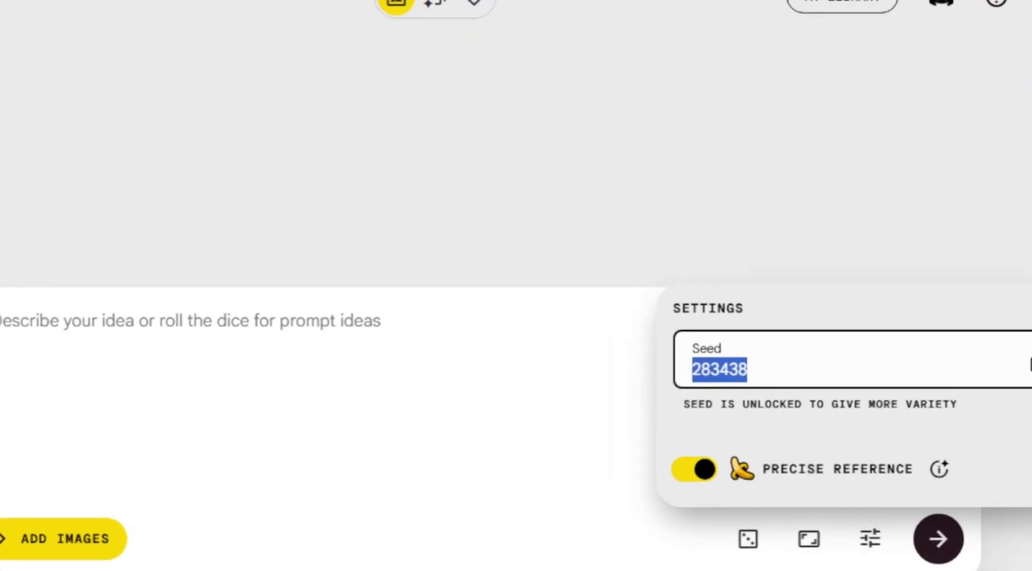
pyautogui.click(3, 83)
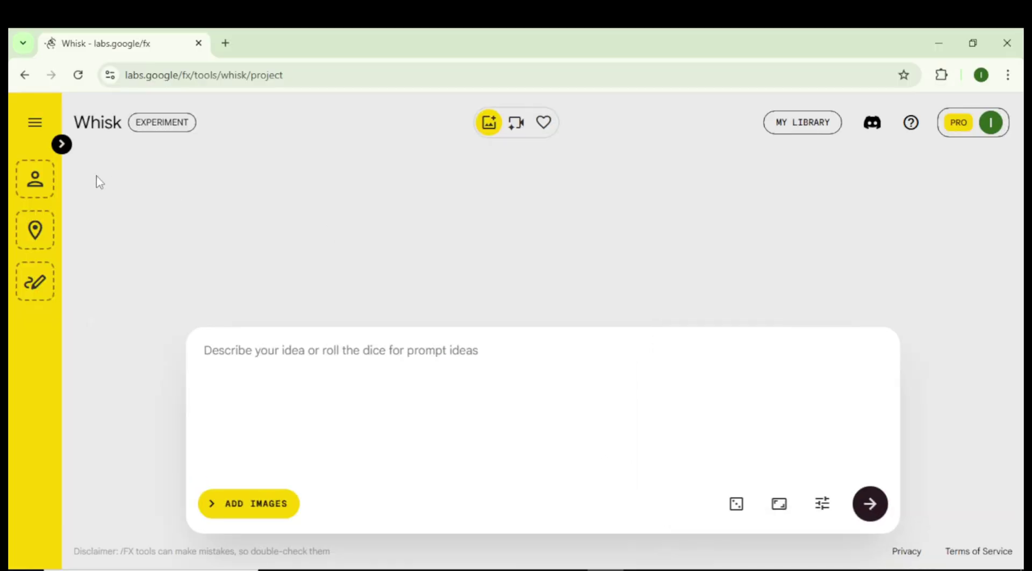
pyautogui.click(61, 144)
pyautogui.scroll(-5, 108, 300)
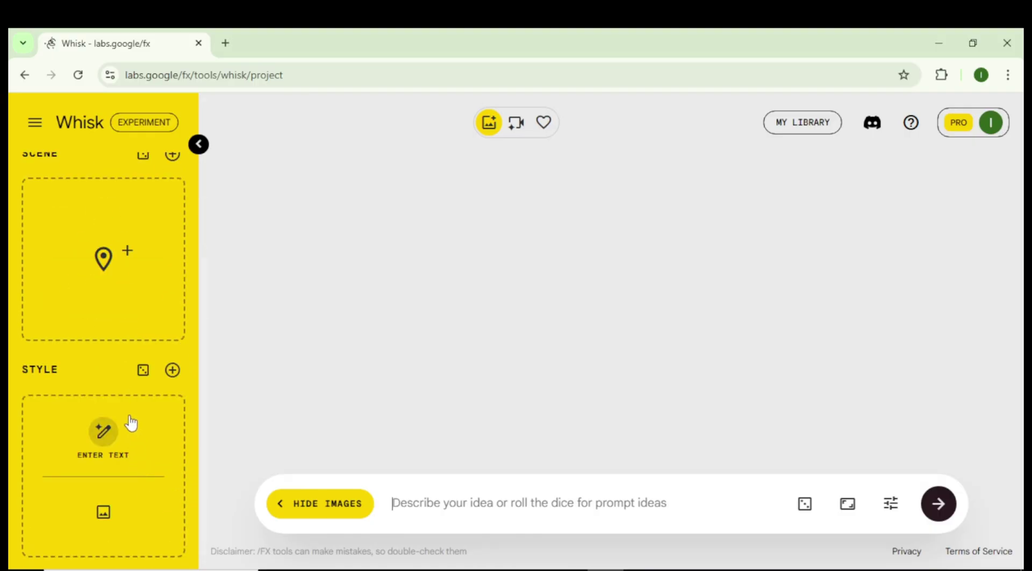
pyautogui.scroll(5, 130, 423)
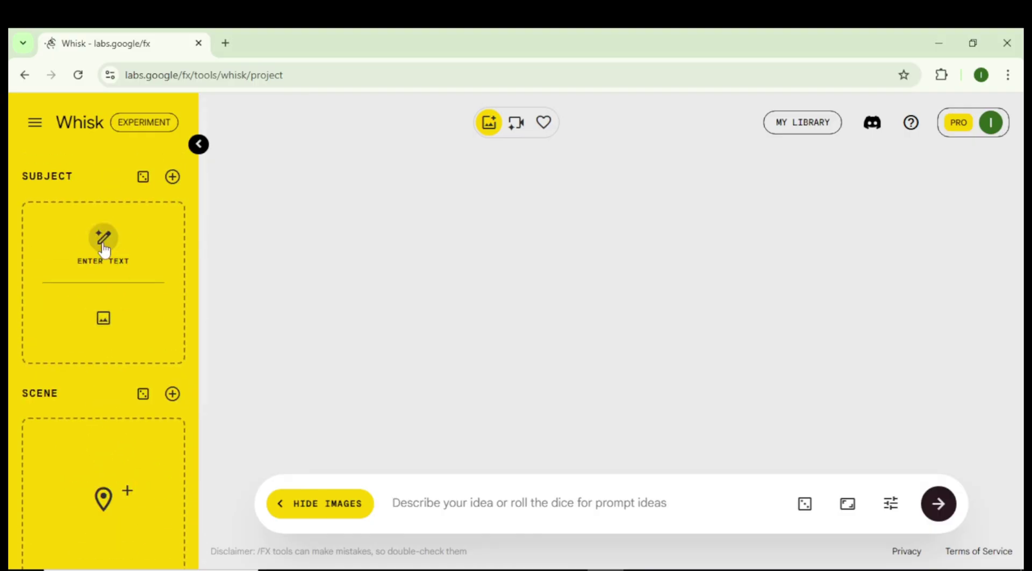
# Generate the striped-hoodie Boy subject image from ChatGPT's boy character prompt
pyautogui.click(102, 241)
pyautogui.hotkey('alt', 'Tab')
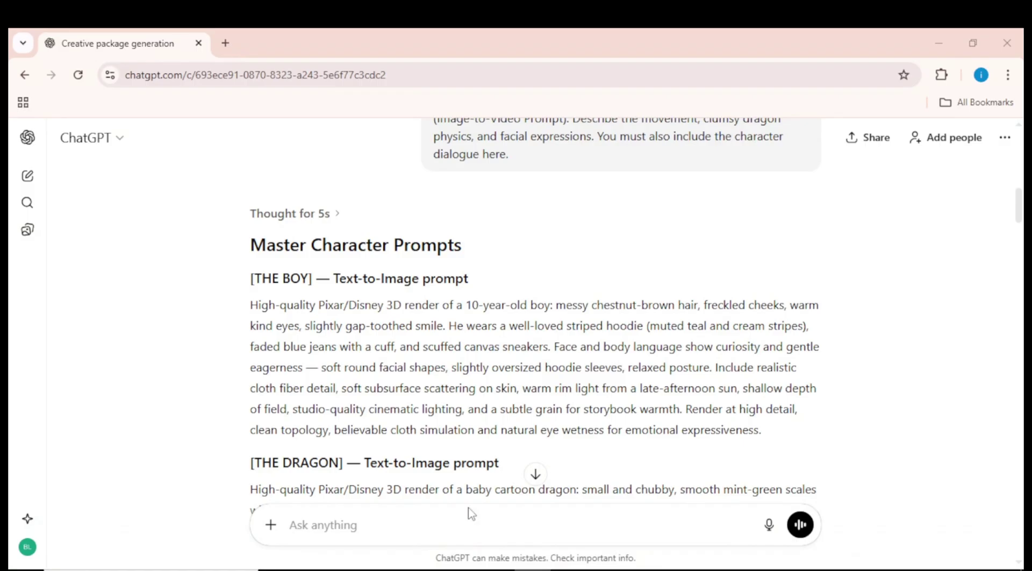
pyautogui.moveTo(774, 438); pyautogui.dragTo(248, 305)
pyautogui.rightClick(338, 332)
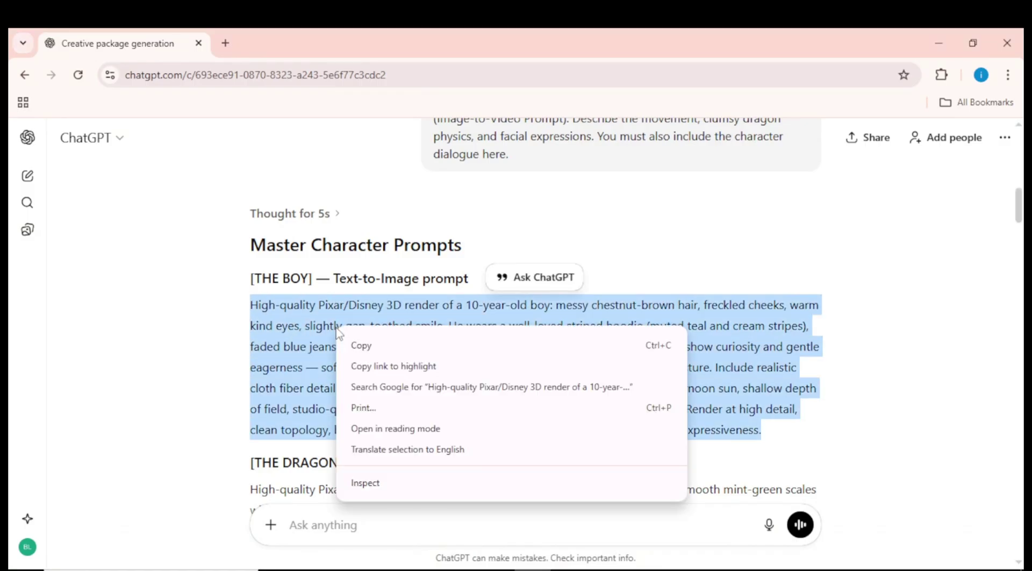
pyautogui.click(383, 341)
pyautogui.hotkey('alt', 'Tab')
pyautogui.rightClick(286, 231)
pyautogui.click(336, 398)
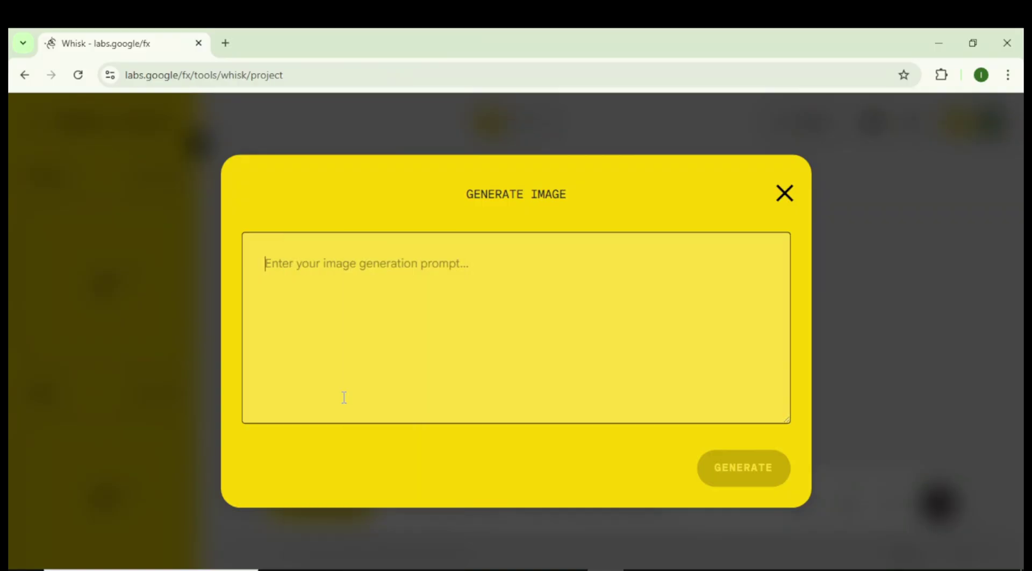
pyautogui.click(742, 466)
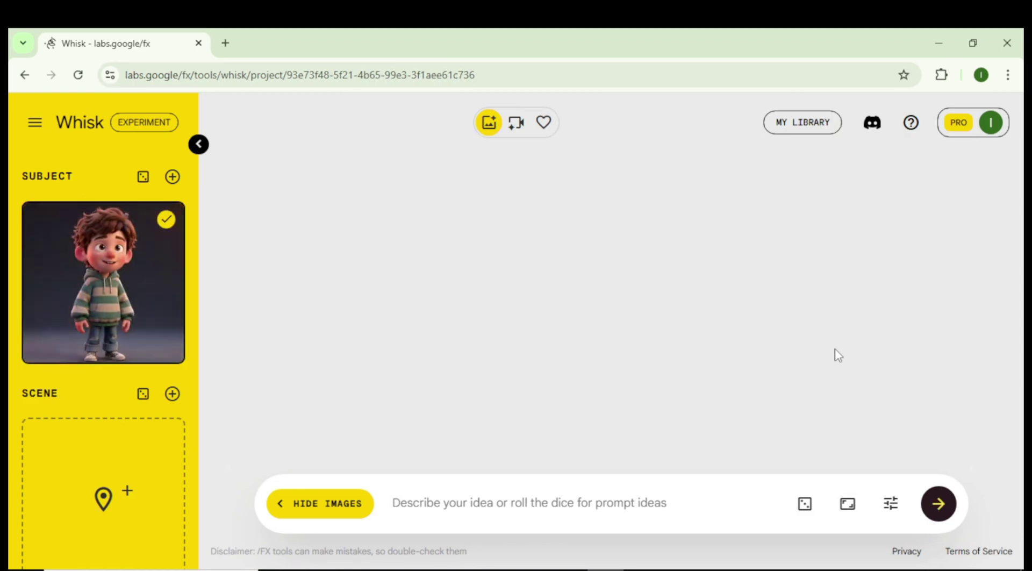
# Add a second subject slot and generate the mint-green baby Dragon from ChatGPT's dragon prompt
pyautogui.click(173, 177)
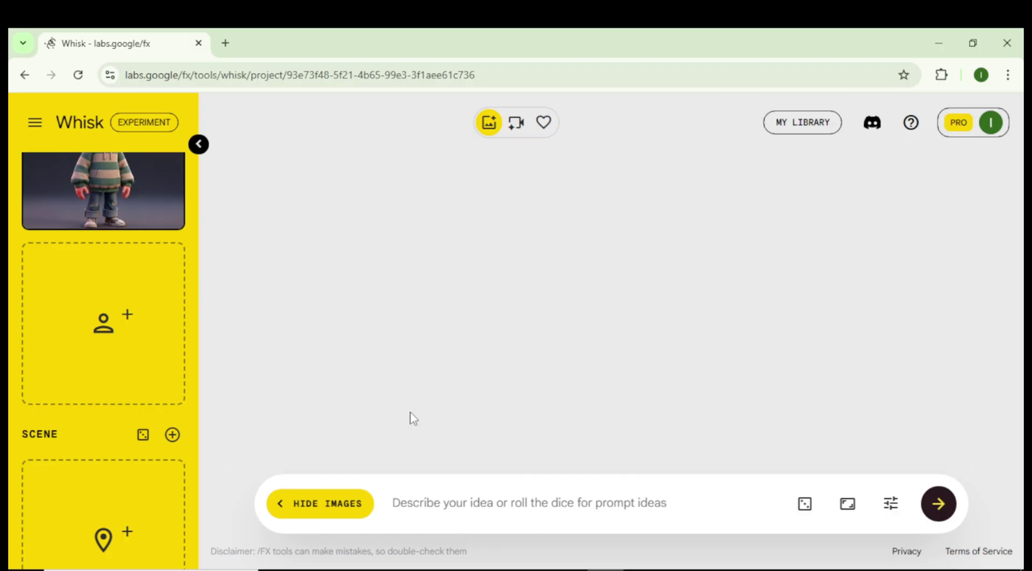
pyautogui.click(525, 502)
pyautogui.click(530, 568)
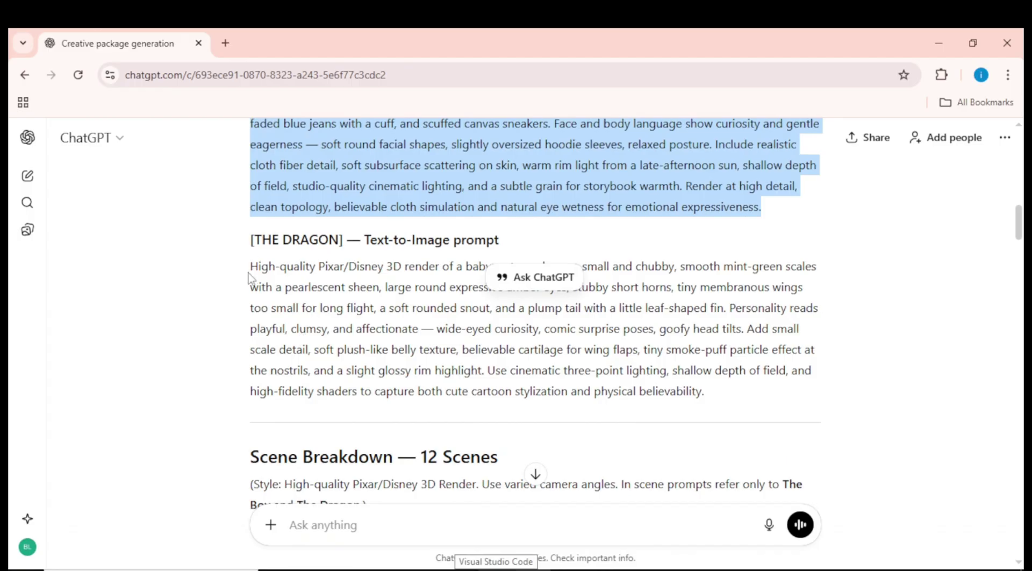
pyautogui.moveTo(248, 277); pyautogui.dragTo(718, 410)
pyautogui.rightClick(572, 350)
pyautogui.click(595, 364)
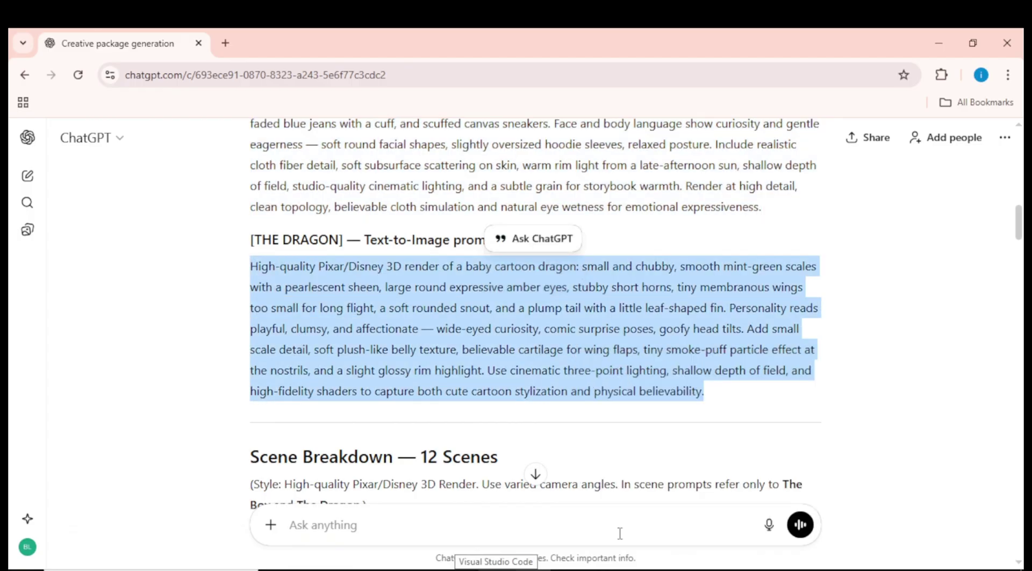
pyautogui.hotkey('alt', 'Tab')
pyautogui.rightClick(292, 269)
pyautogui.click(338, 398)
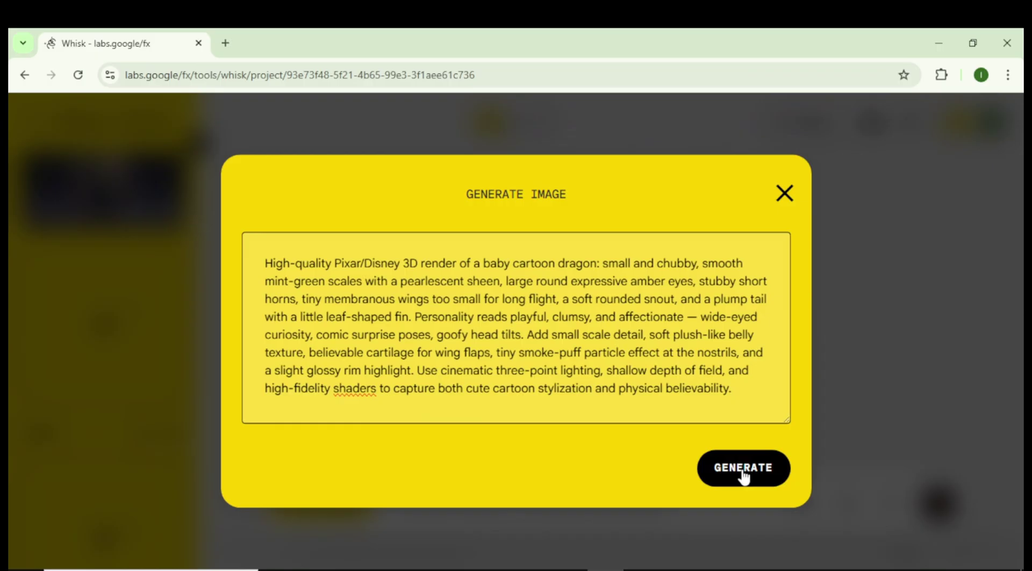
pyautogui.click(743, 469)
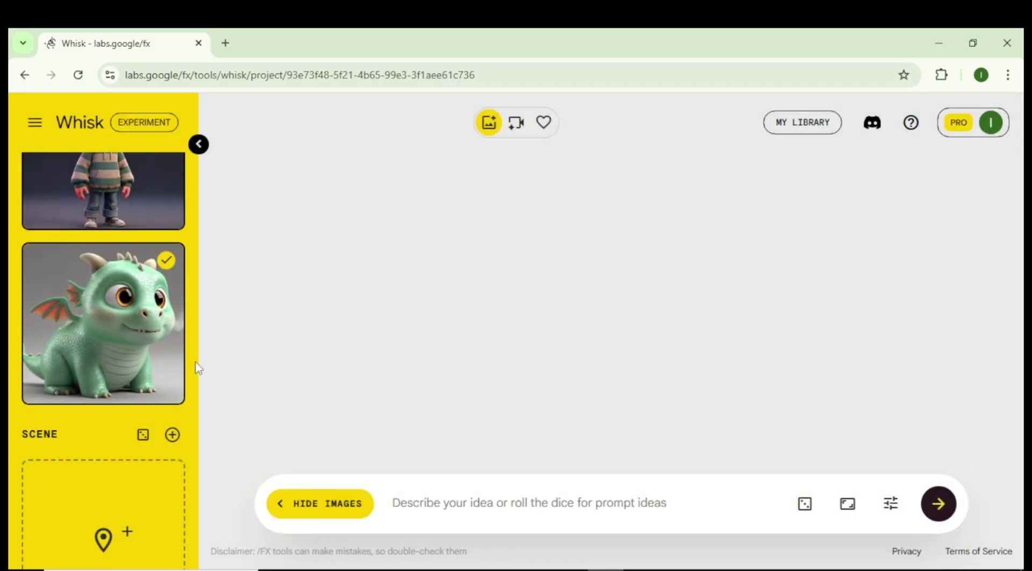
# Generate the style reference from the copied ChatGPT phrase 'High-quality Pixar/Disney 3D Render'
pyautogui.scroll(-5, 120, 387)
pyautogui.hotkey('alt', 'Tab')
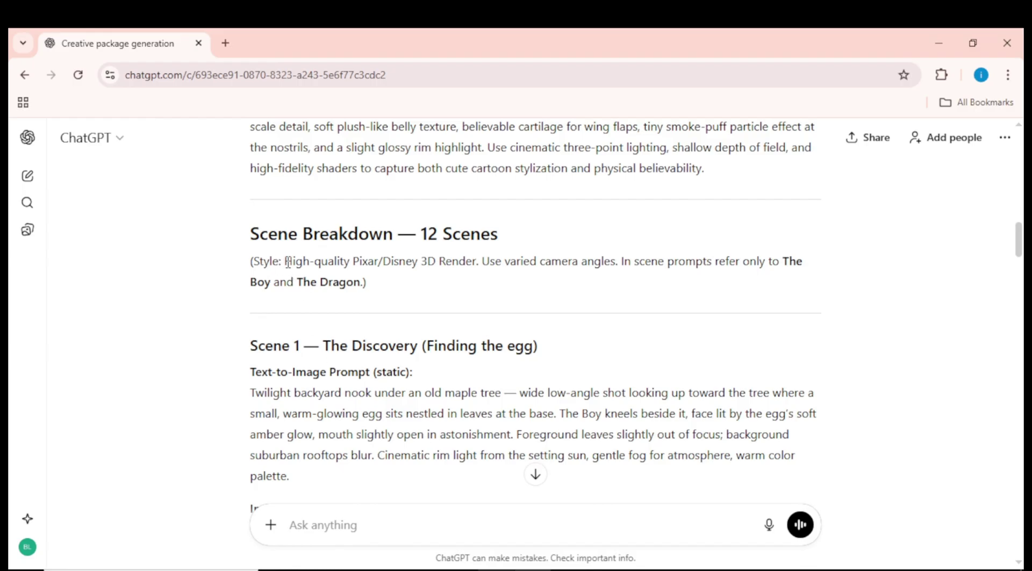
pyautogui.moveTo(325, 261); pyautogui.dragTo(425, 266)
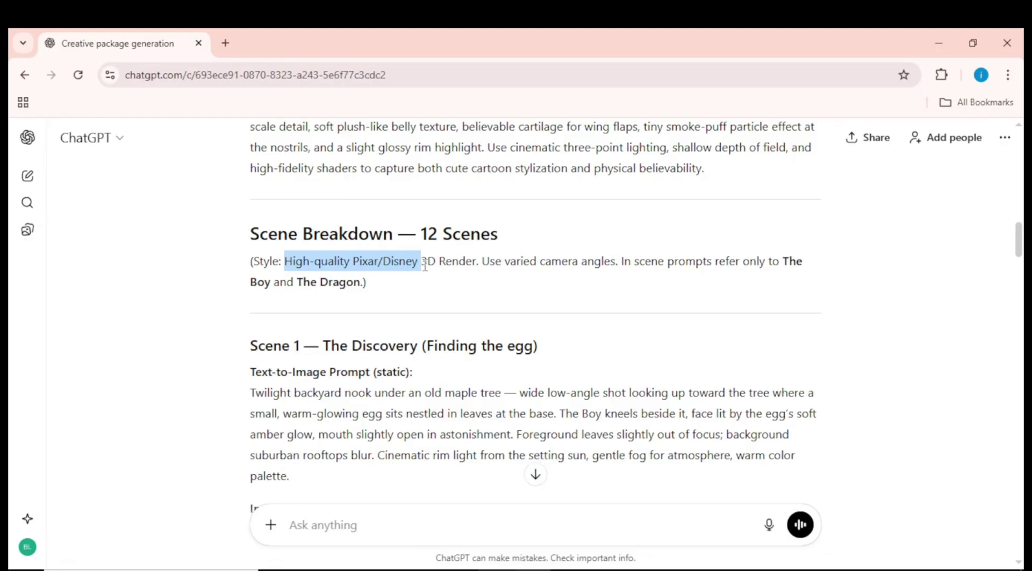
pyautogui.rightClick(473, 266)
pyautogui.click(496, 284)
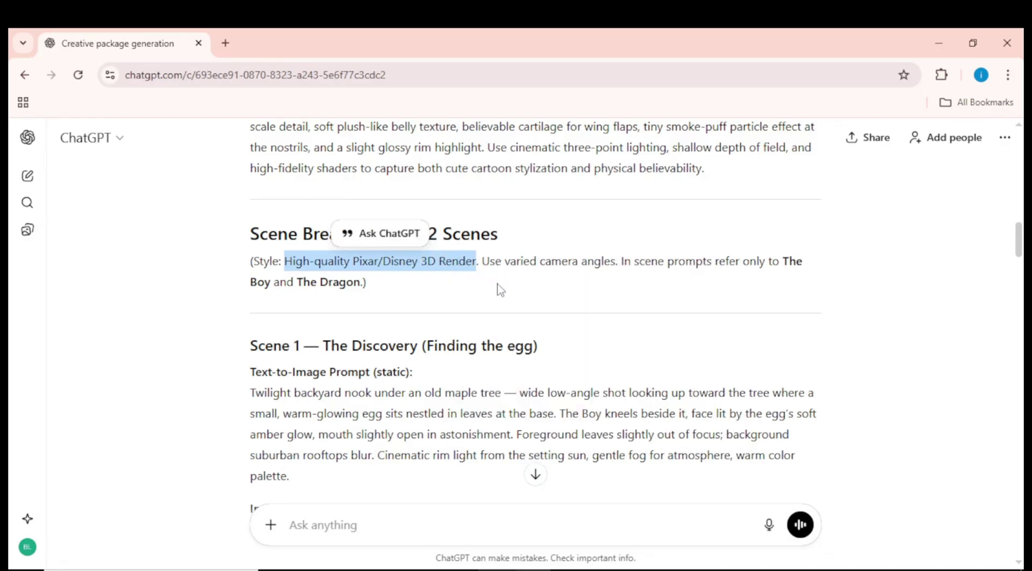
pyautogui.click(497, 285)
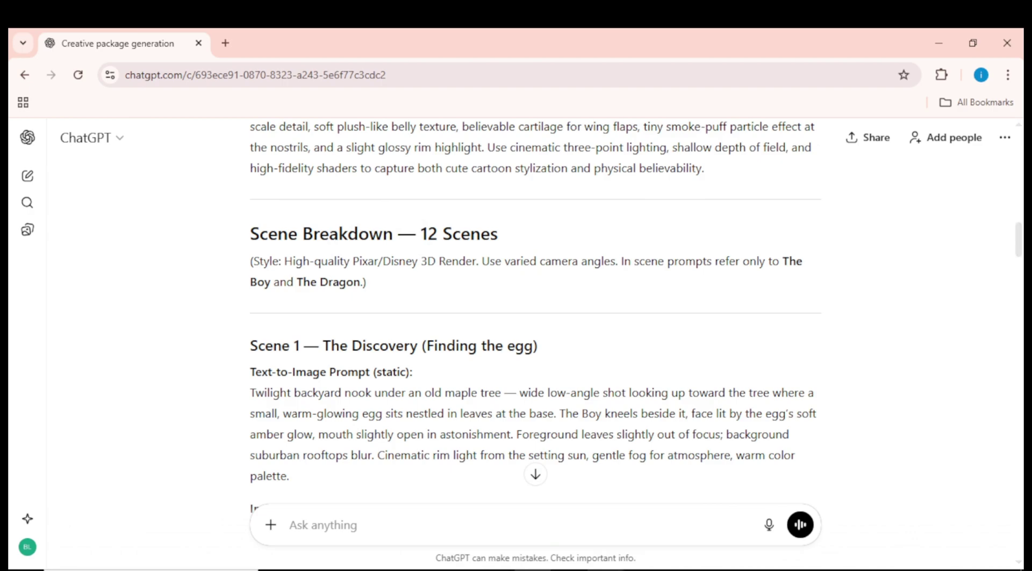
pyautogui.hotkey('alt', 'Tab')
pyautogui.rightClick(313, 266)
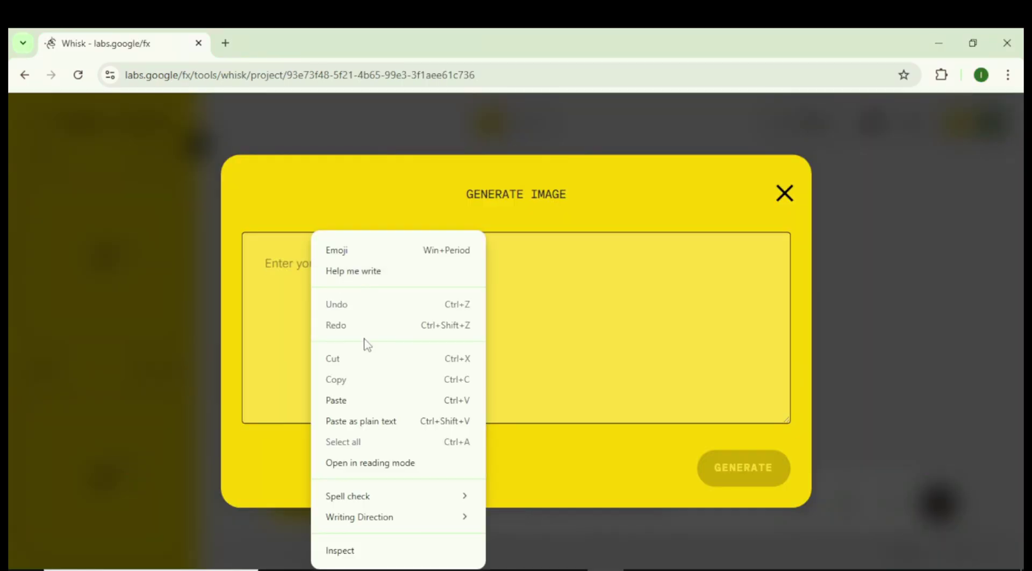
pyautogui.click(370, 401)
pyautogui.click(750, 466)
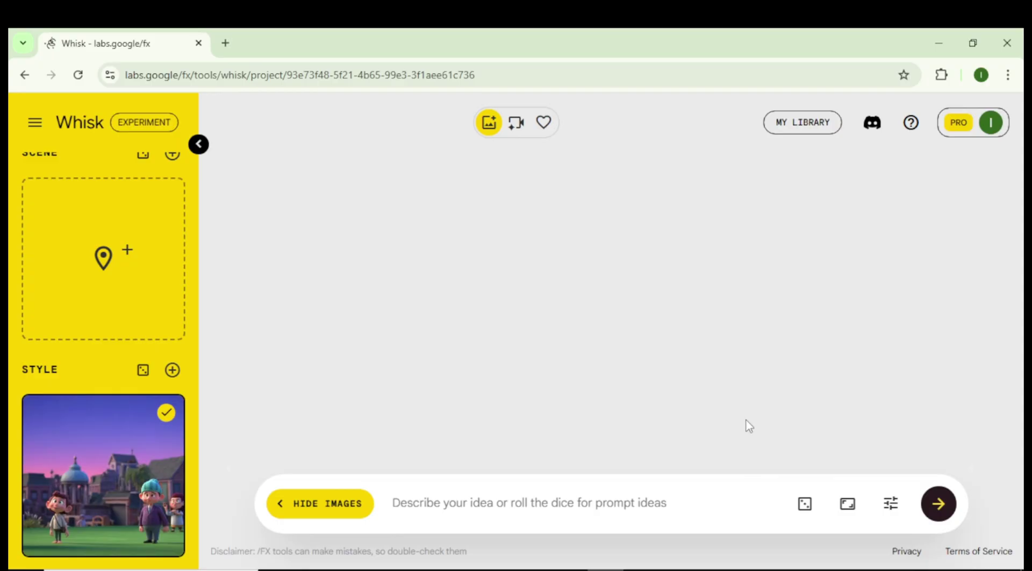
pyautogui.moveTo(134, 503)
pyautogui.scroll(8, 129, 473)
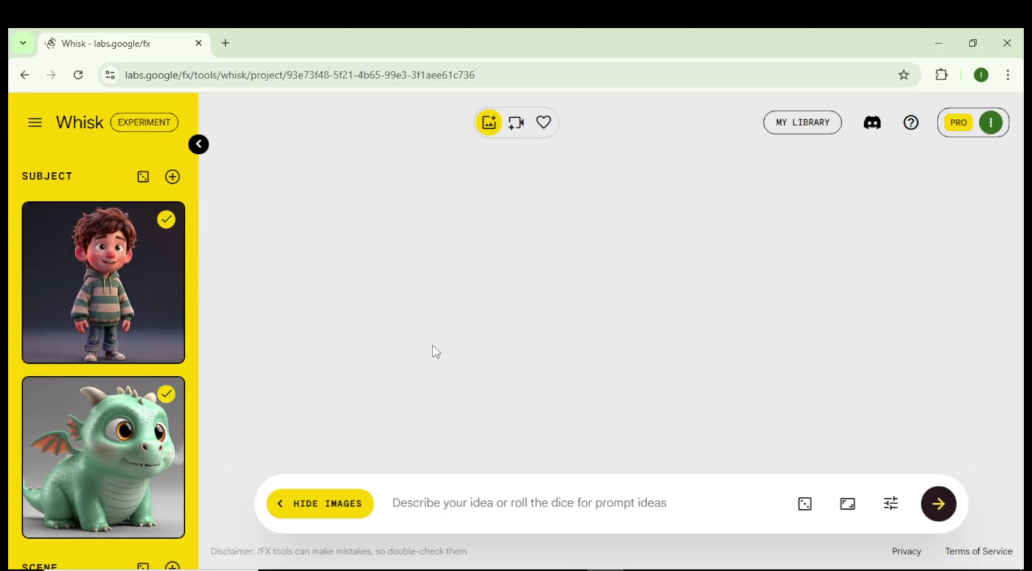
# Paste ChatGPT's Scene 1 glowing-egg prompt into Whisk's prompt bar, keeping landscape aspect ratio
pyautogui.hotkey('alt', 'Tab')
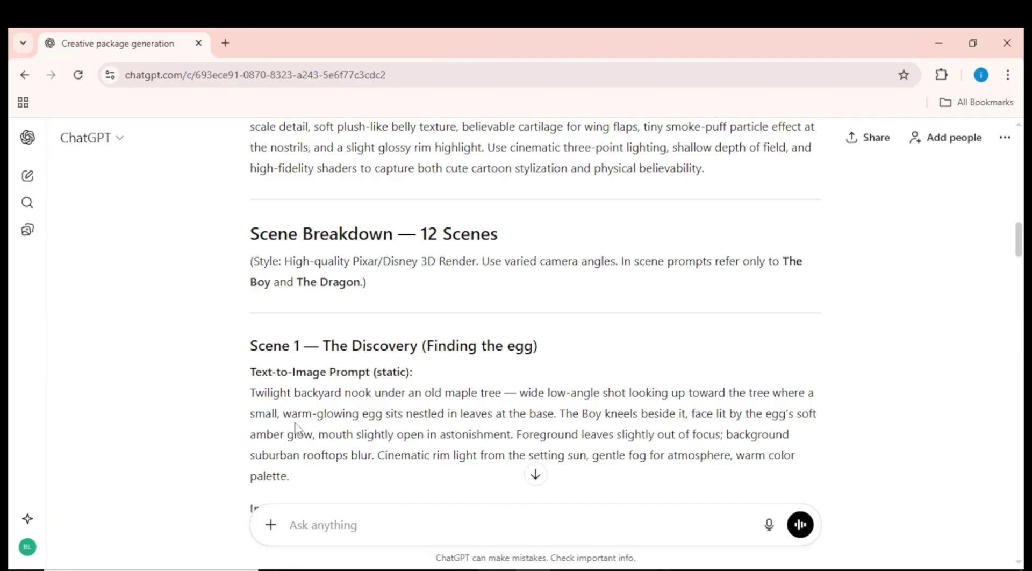
pyautogui.scroll(-1, 296, 429)
pyautogui.moveTo(271, 325); pyautogui.dragTo(348, 403)
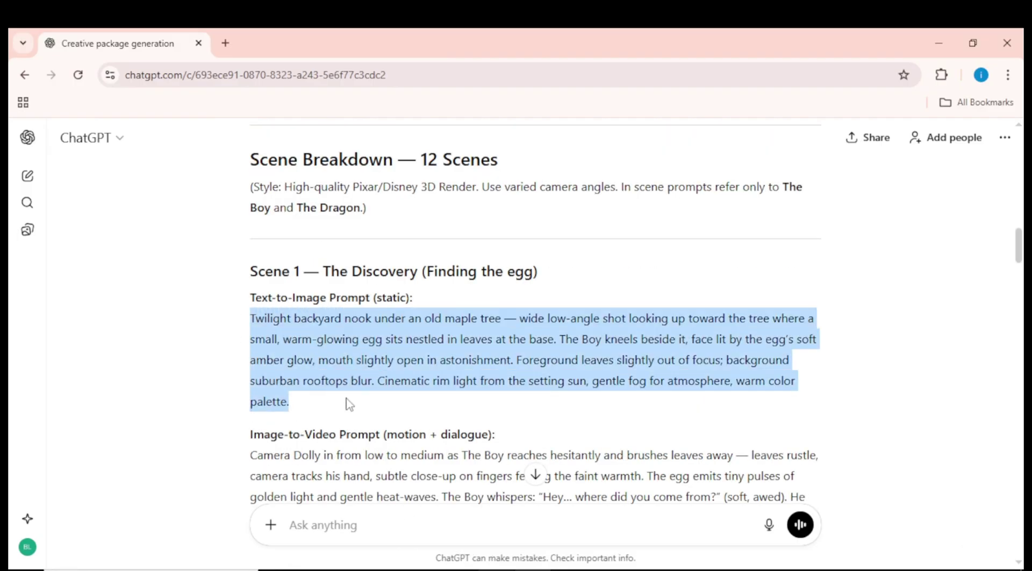
pyautogui.rightClick(312, 338)
pyautogui.click(342, 357)
pyautogui.hotkey('alt', 'Tab')
pyautogui.rightClick(445, 506)
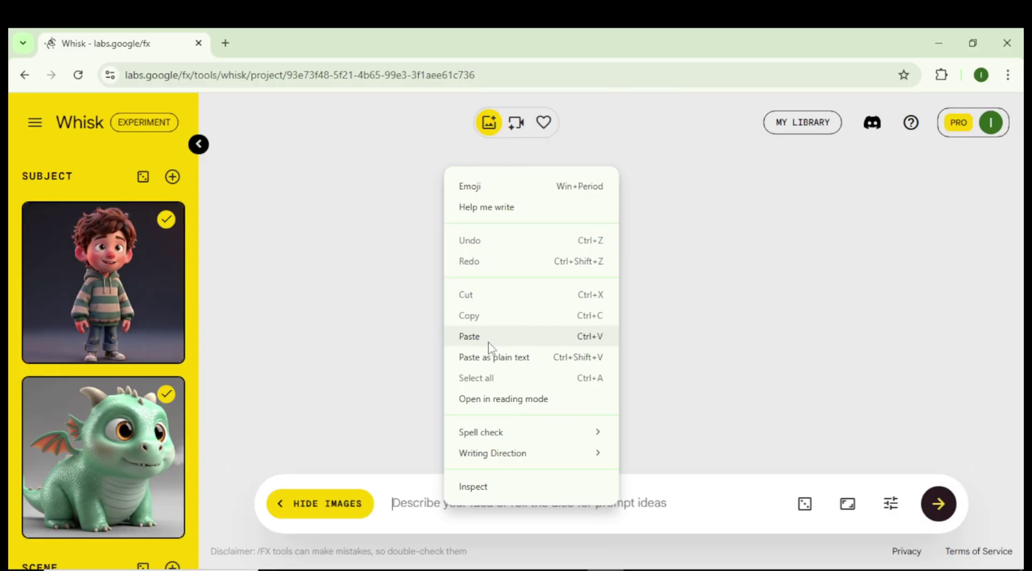
pyautogui.click(490, 339)
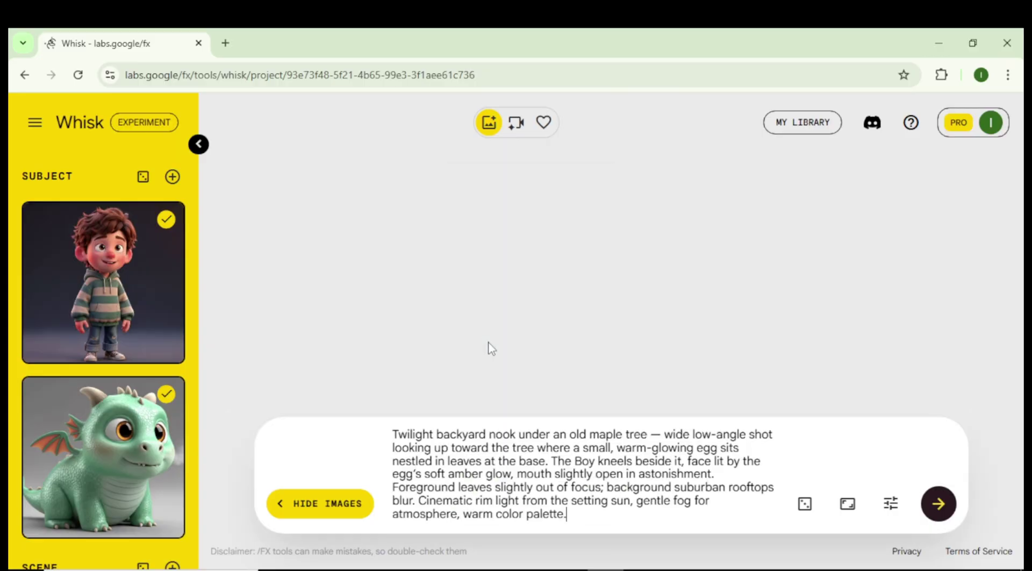
pyautogui.click(848, 506)
pyautogui.click(939, 505)
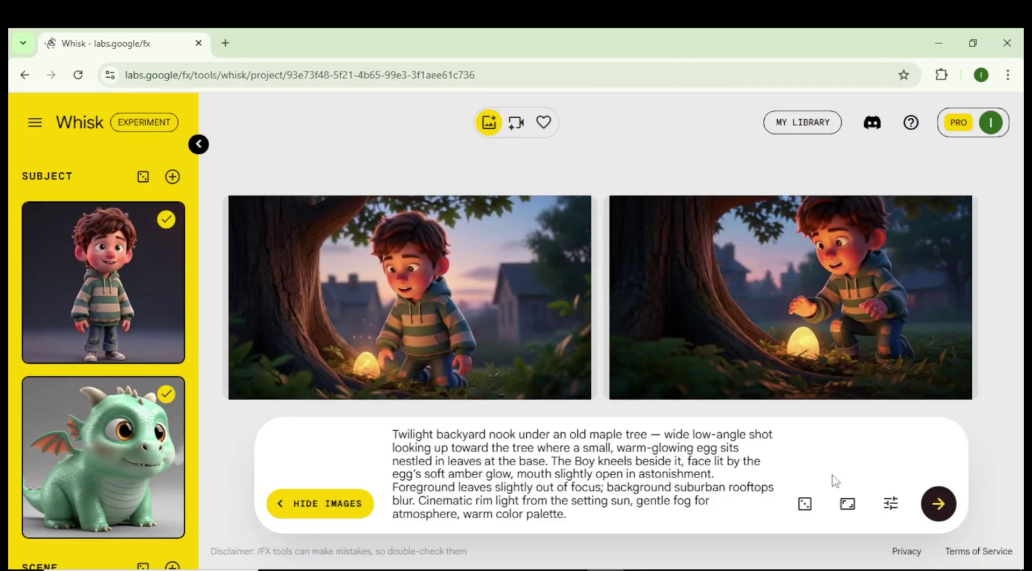
pyautogui.moveTo(393, 259)
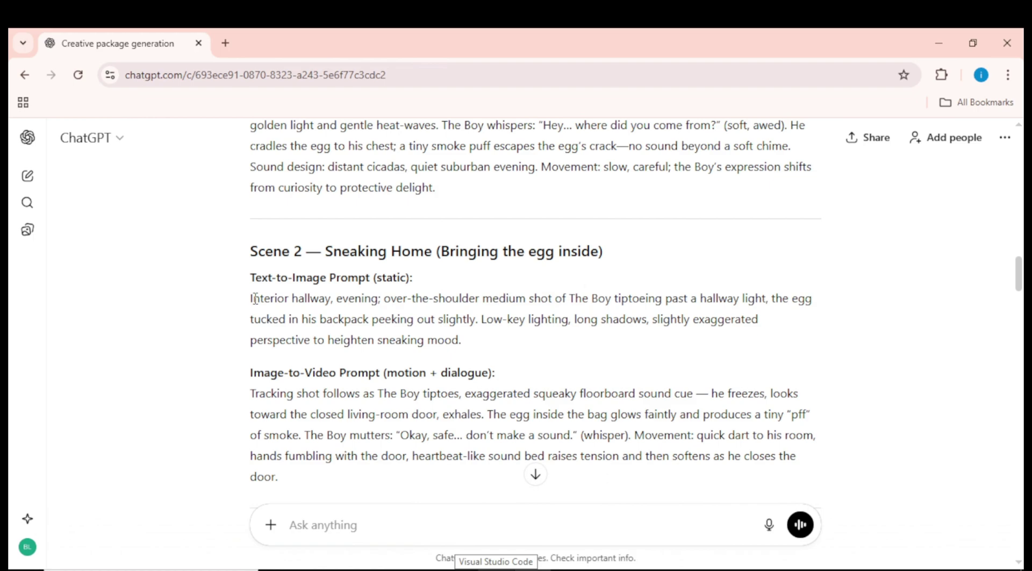
# Lock the seed and generate the Scene 2 images of the boy tiptoeing down the hallway
pyautogui.moveTo(255, 299); pyautogui.dragTo(461, 340)
pyautogui.rightClick(447, 311)
pyautogui.click(484, 320)
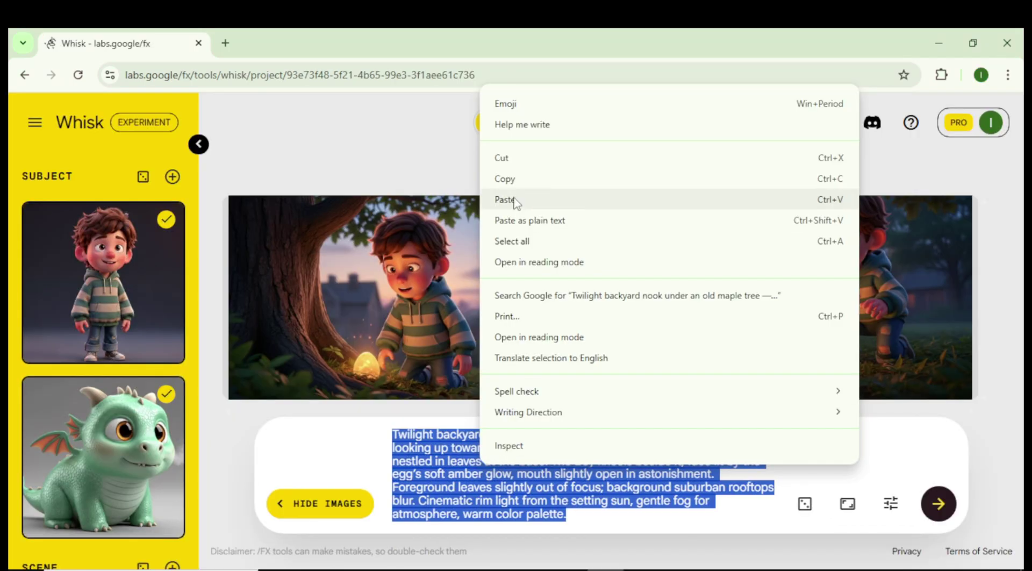
pyautogui.click(503, 202)
pyautogui.click(890, 504)
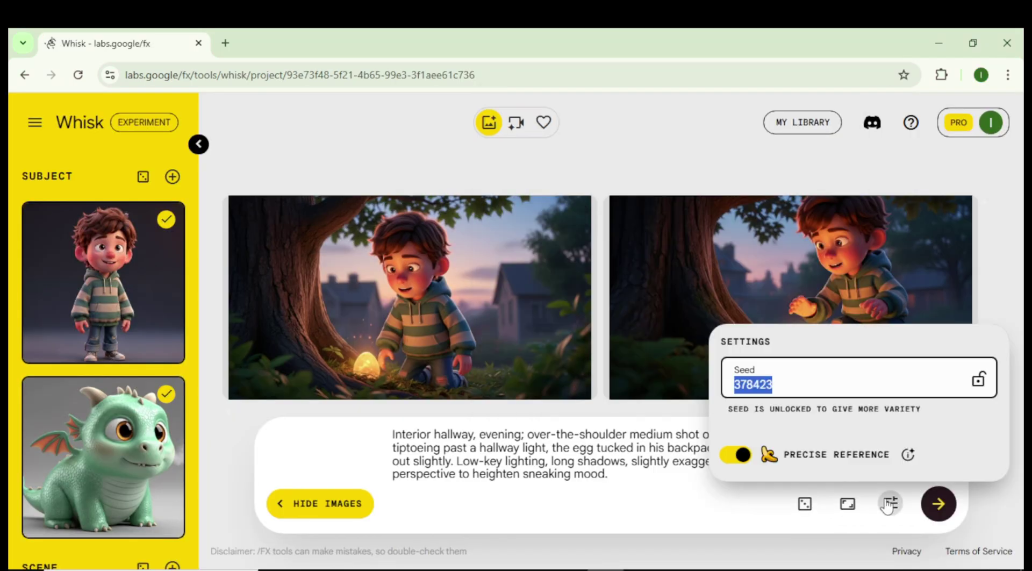
pyautogui.click(978, 382)
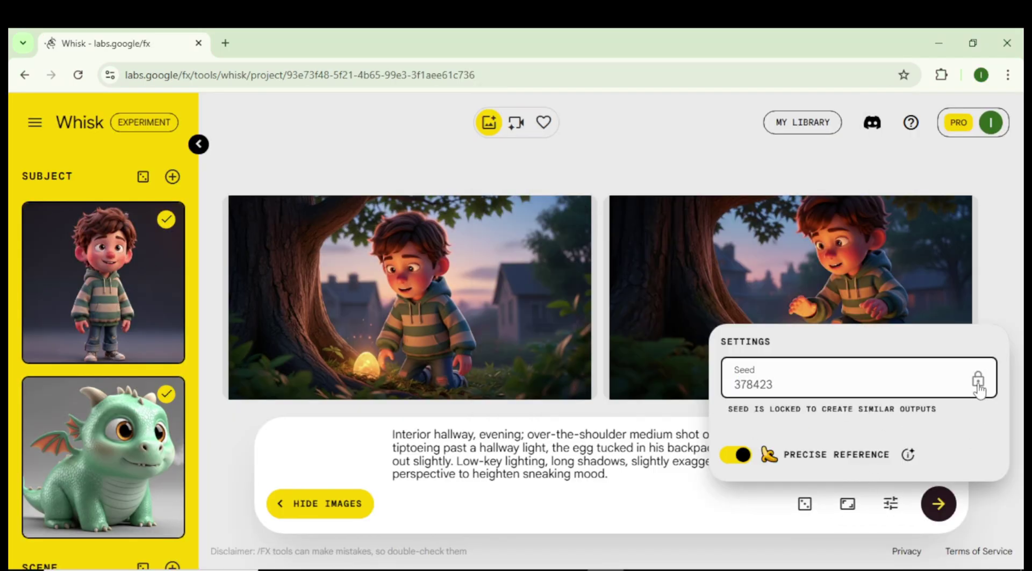
pyautogui.click(945, 517)
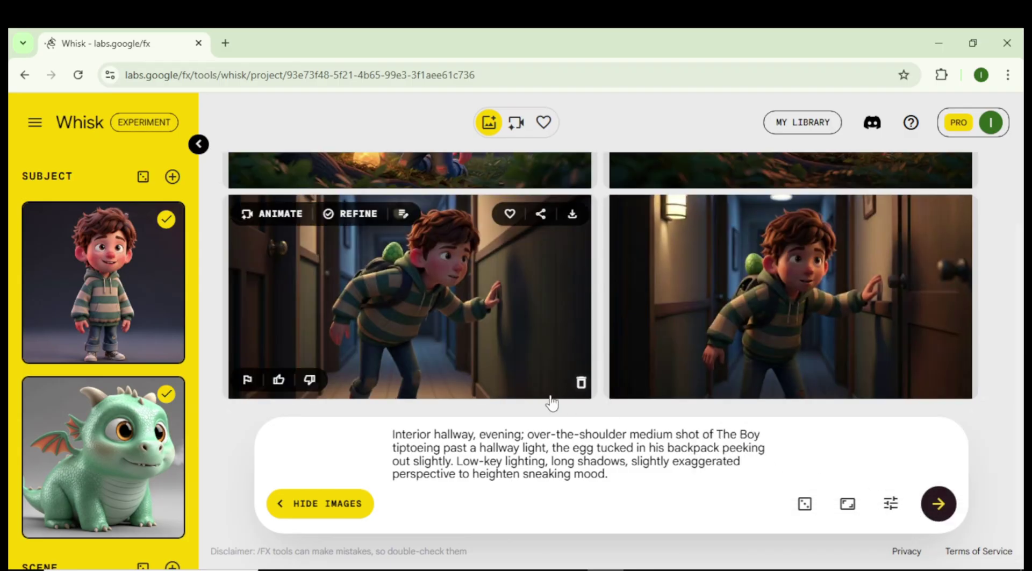
# Replace the prompt with the egg-cracking scene prompt and generate its images
pyautogui.scroll(3, 522, 384)
pyautogui.scroll(-3, 460, 364)
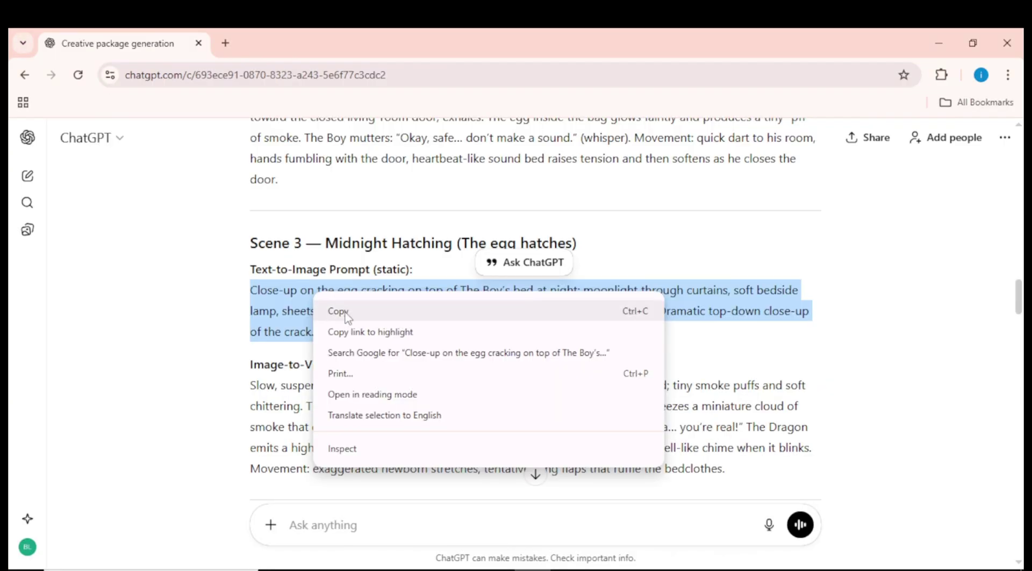
pyautogui.click(346, 315)
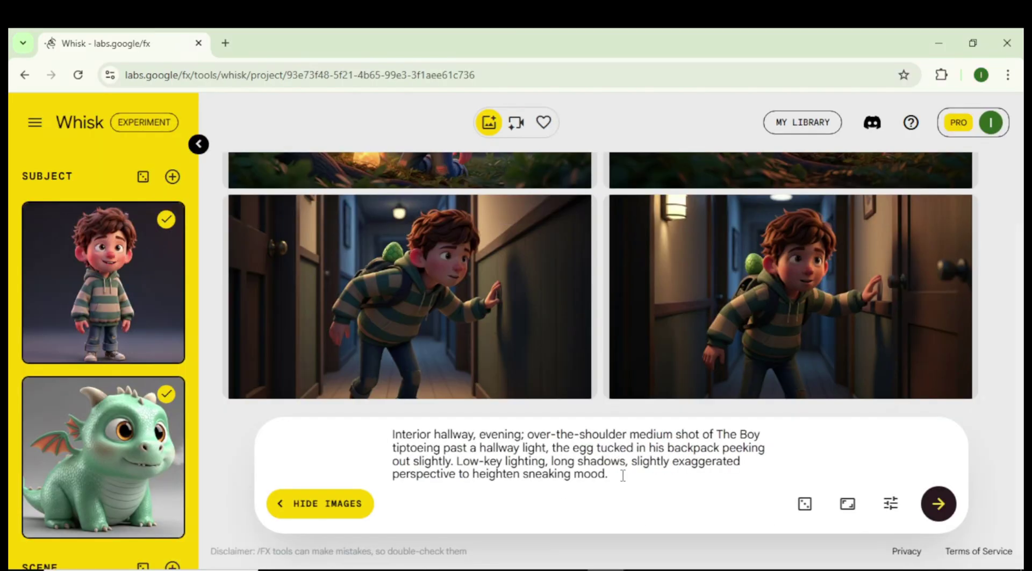
pyautogui.hotkey('ctrl', 'a')
pyautogui.rightClick(447, 445)
pyautogui.click(484, 179)
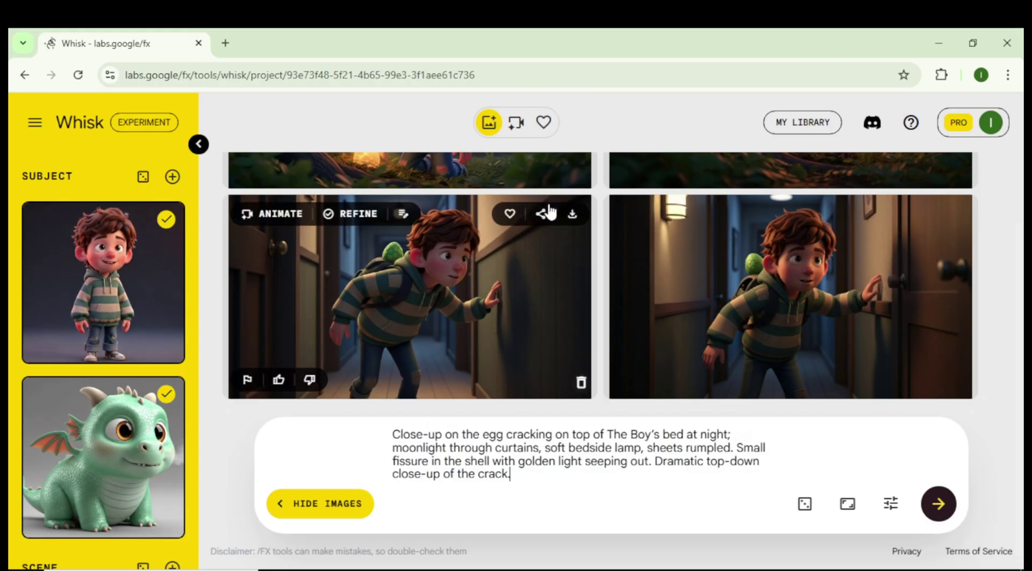
pyautogui.click(940, 505)
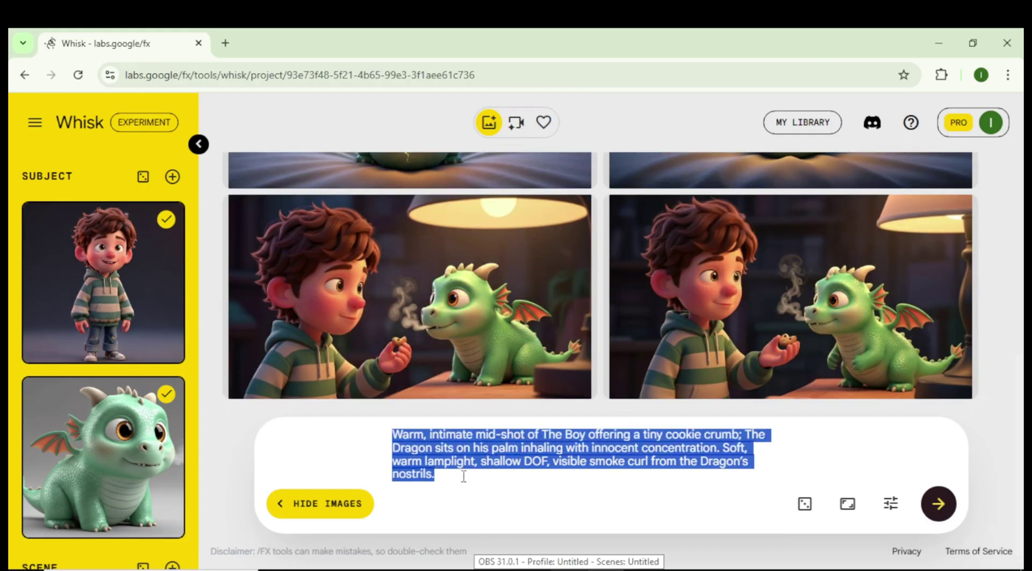
pyautogui.rightClick(460, 469)
# Generate the bedroom-chaos scene with the leaping dragon, then paste in the Scene 7 prompt
pyautogui.click(507, 228)
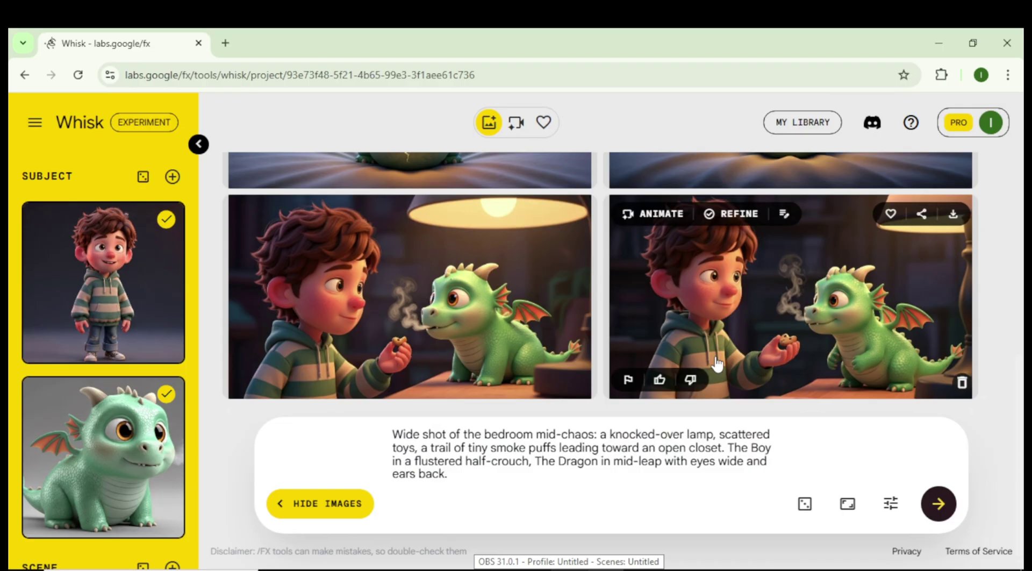
pyautogui.click(936, 508)
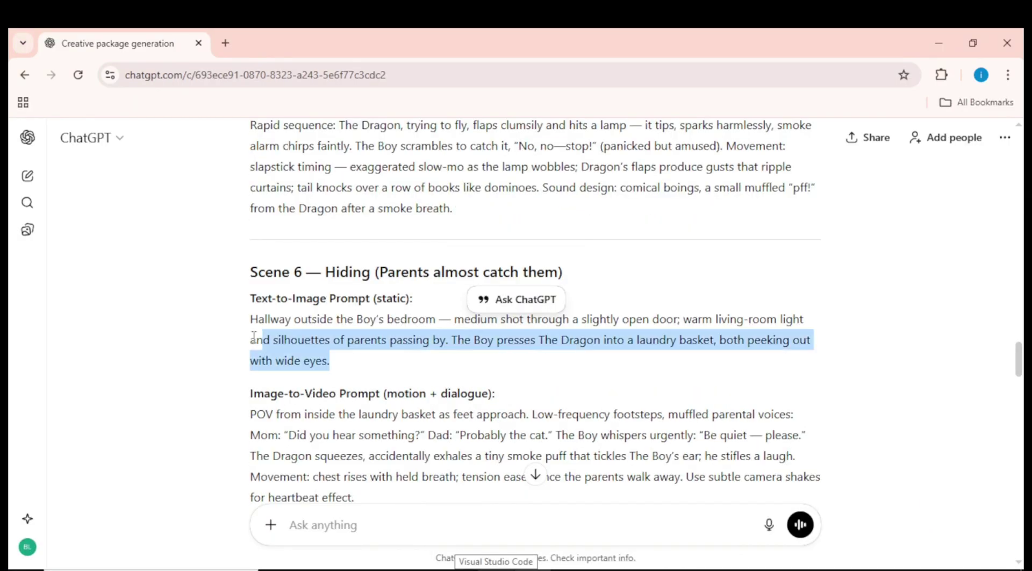
pyautogui.moveTo(249, 339); pyautogui.dragTo(249, 318)
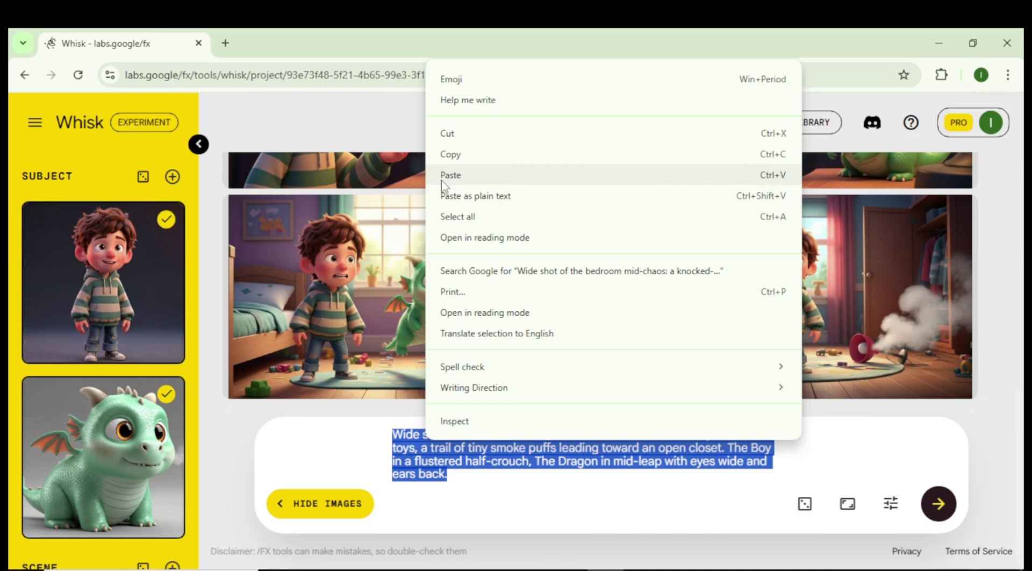
pyautogui.click(454, 173)
pyautogui.press('Return')
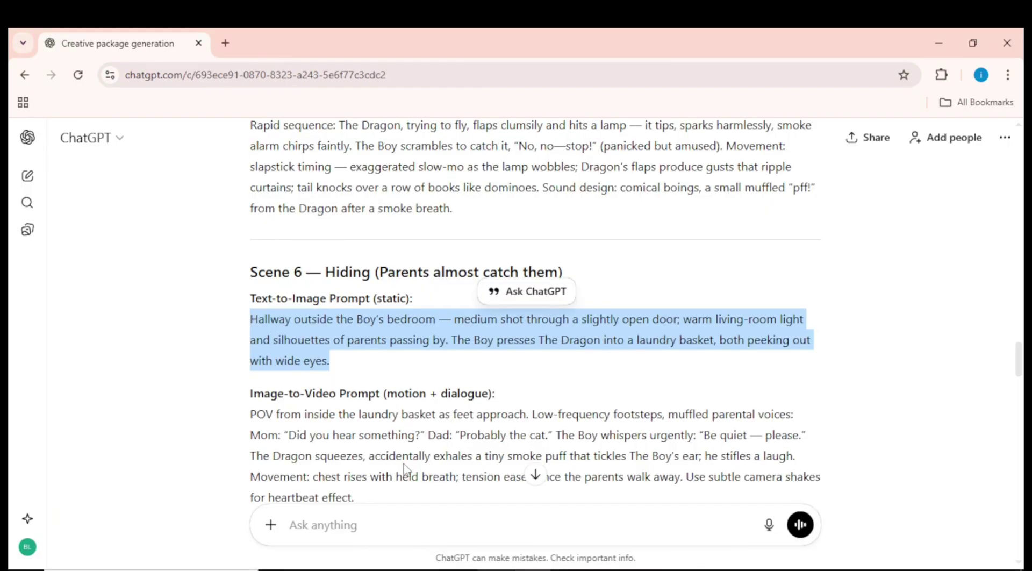
pyautogui.scroll(-4, 535, 323)
pyautogui.moveTo(250, 385); pyautogui.dragTo(822, 406)
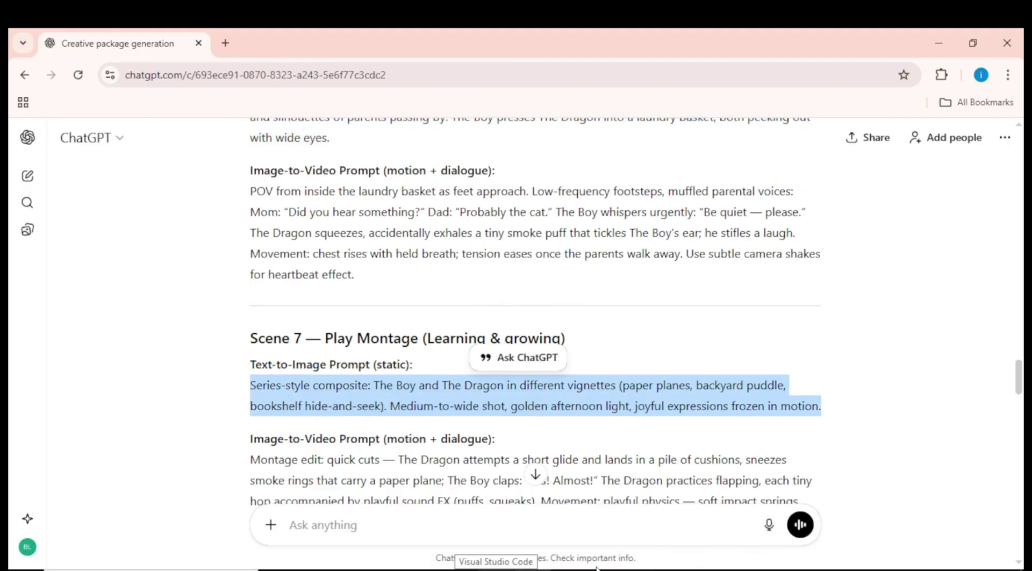
pyautogui.rightClick(435, 438)
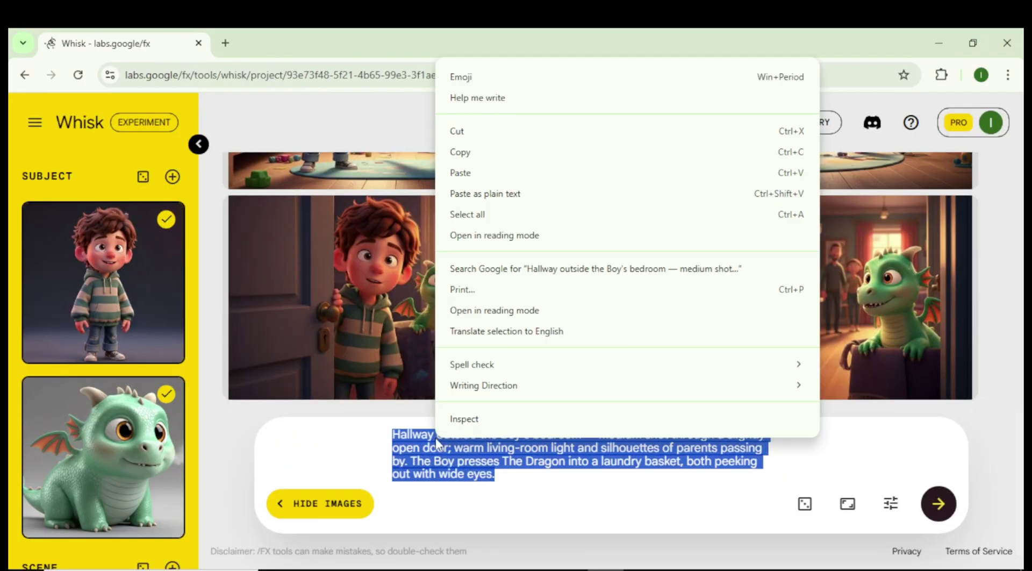
pyautogui.click(454, 171)
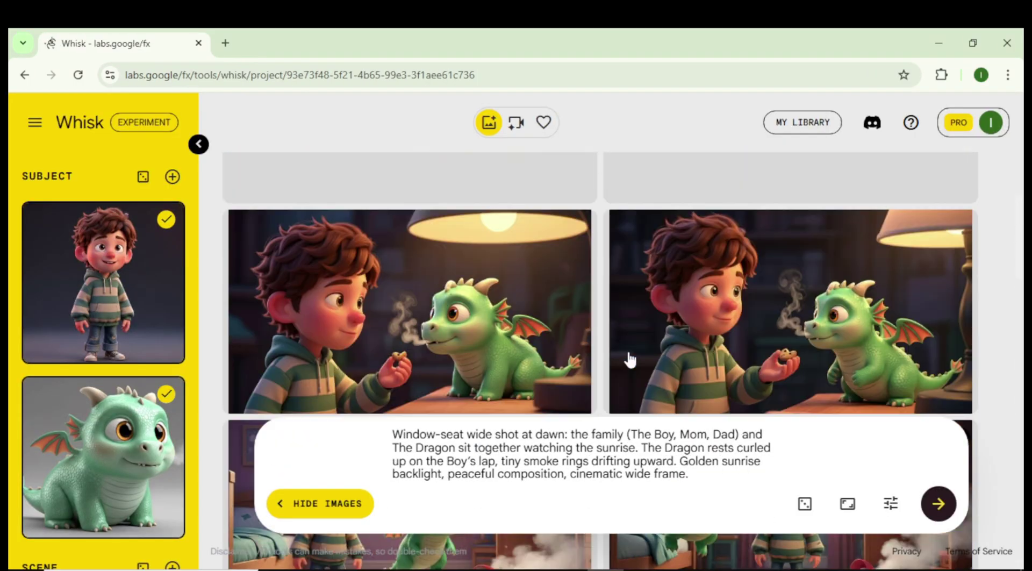
pyautogui.scroll(-5, 631, 364)
pyautogui.scroll(-10, 632, 364)
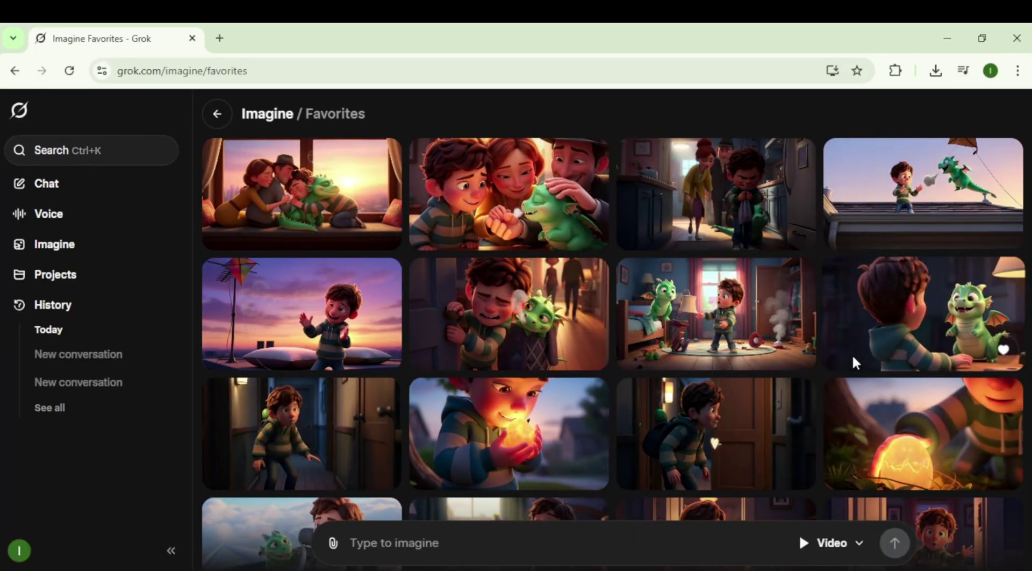
# Go to Grok Imagine and upload the boy-and-glowing-egg Scene 1 image
pyautogui.click(46, 184)
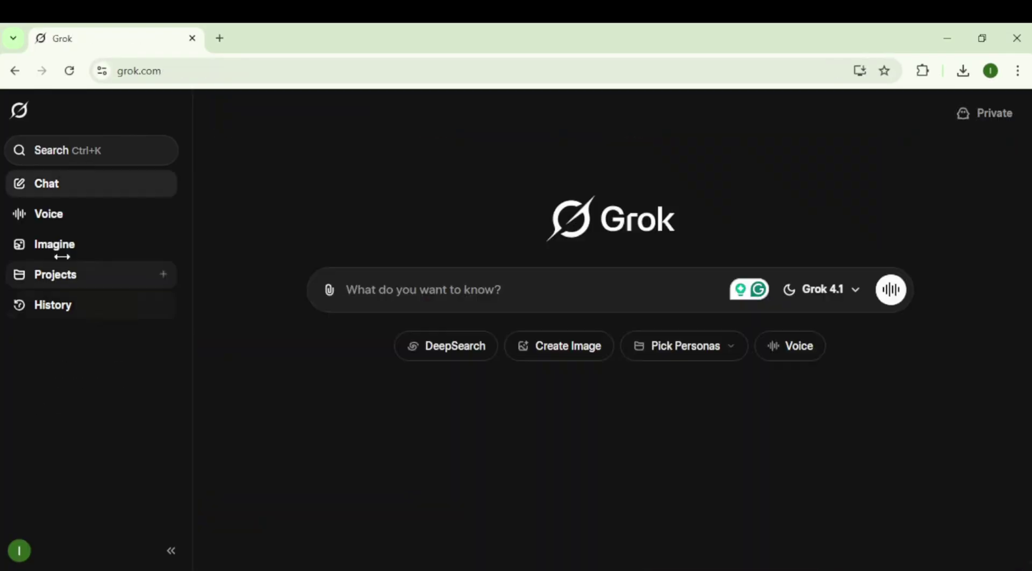
pyautogui.click(54, 246)
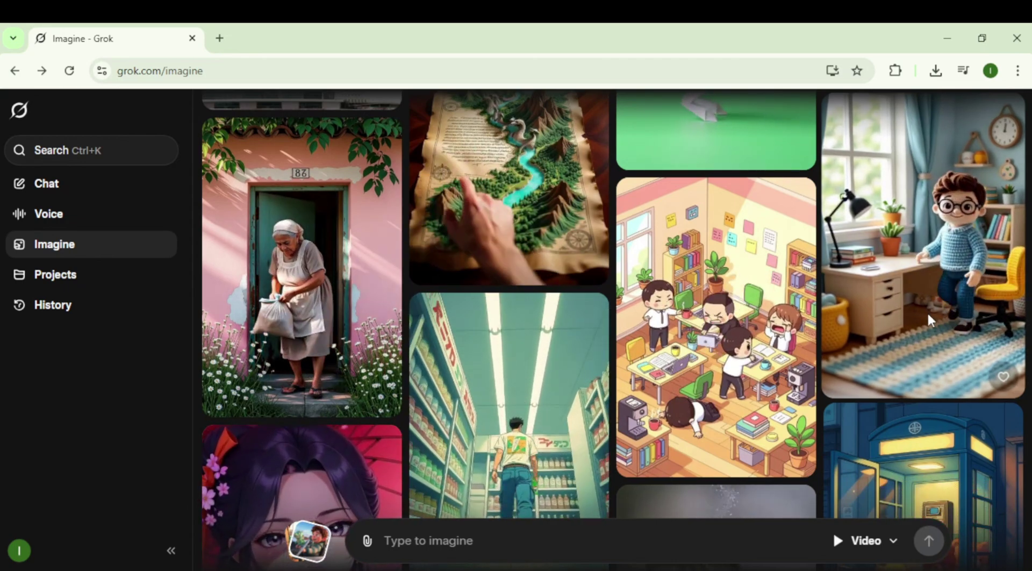
pyautogui.click(720, 317)
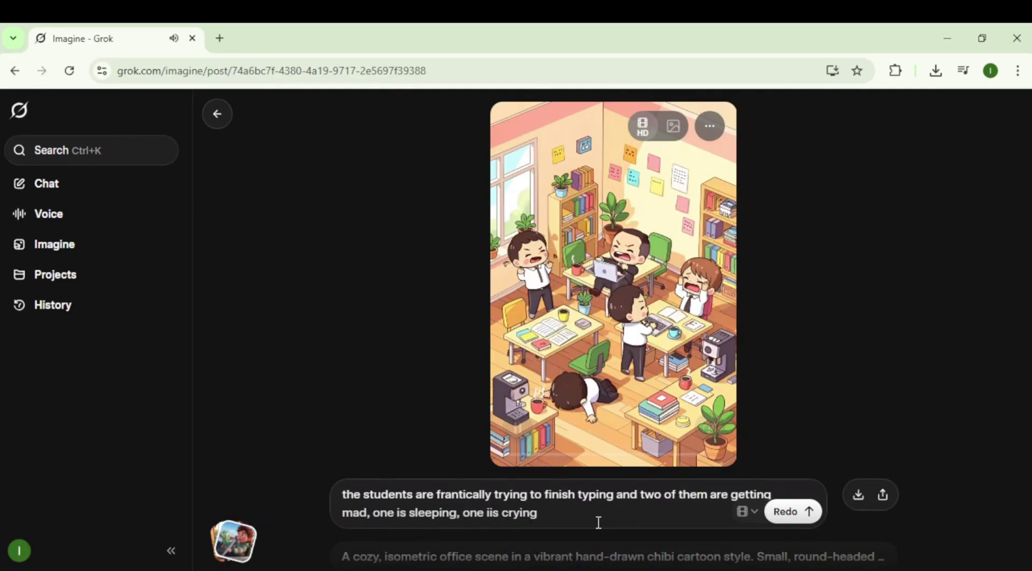
pyautogui.click(217, 115)
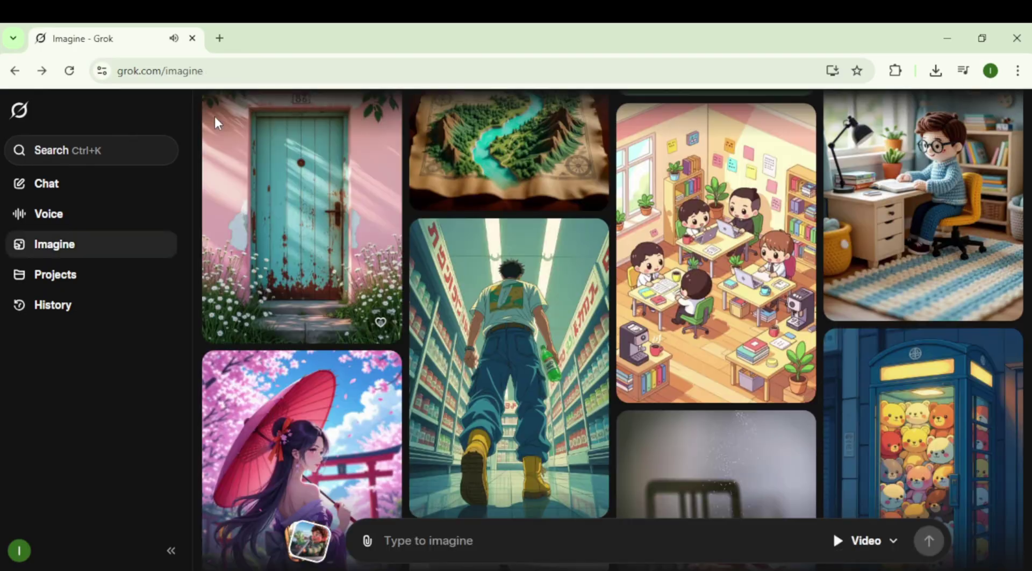
pyautogui.scroll(-8, 338, 487)
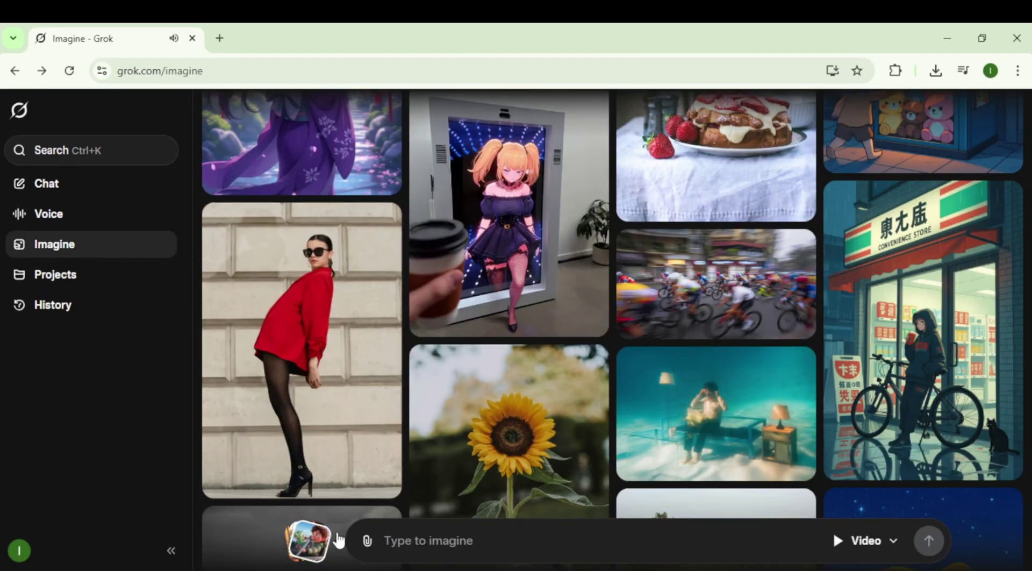
pyautogui.click(366, 540)
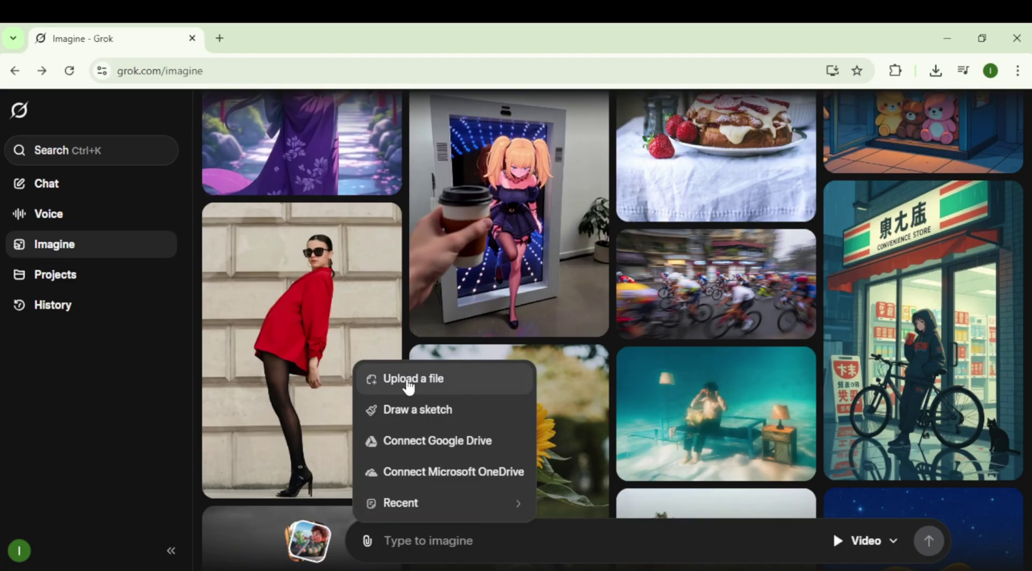
pyautogui.click(408, 380)
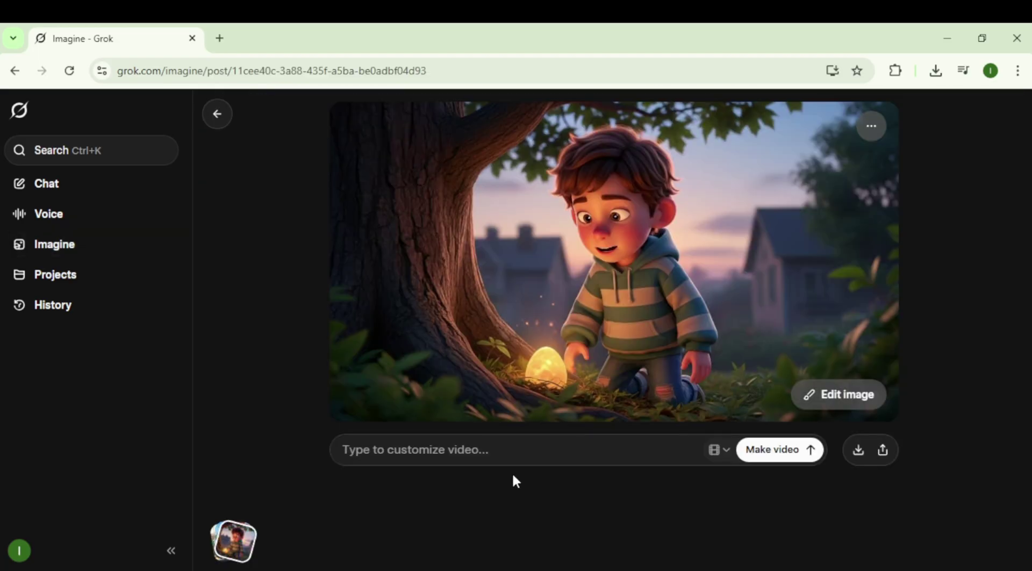
# Animate the glowing-egg image in Grok using ChatGPT's Scene 1 image-to-video prompt
pyautogui.hotkey('alt', 'Tab')
pyautogui.moveTo(331, 350); pyautogui.dragTo(462, 409)
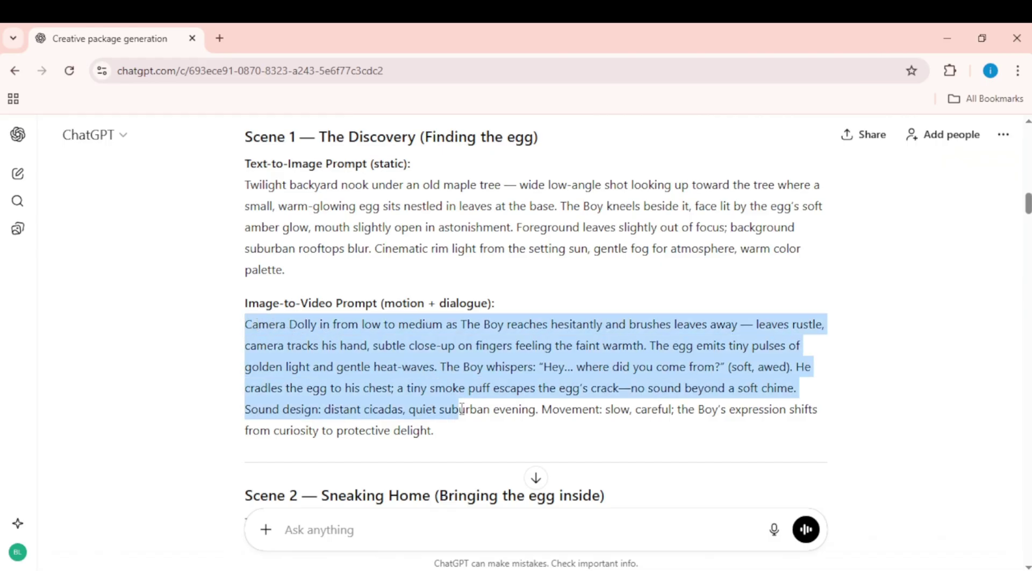
pyautogui.rightClick(402, 380)
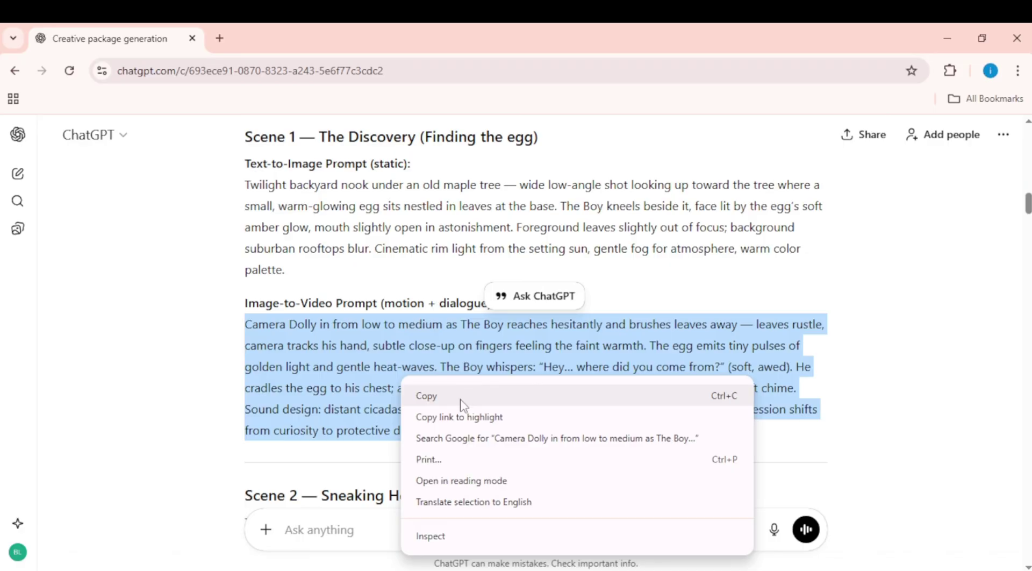
pyautogui.click(460, 398)
pyautogui.hotkey('alt', 'Tab')
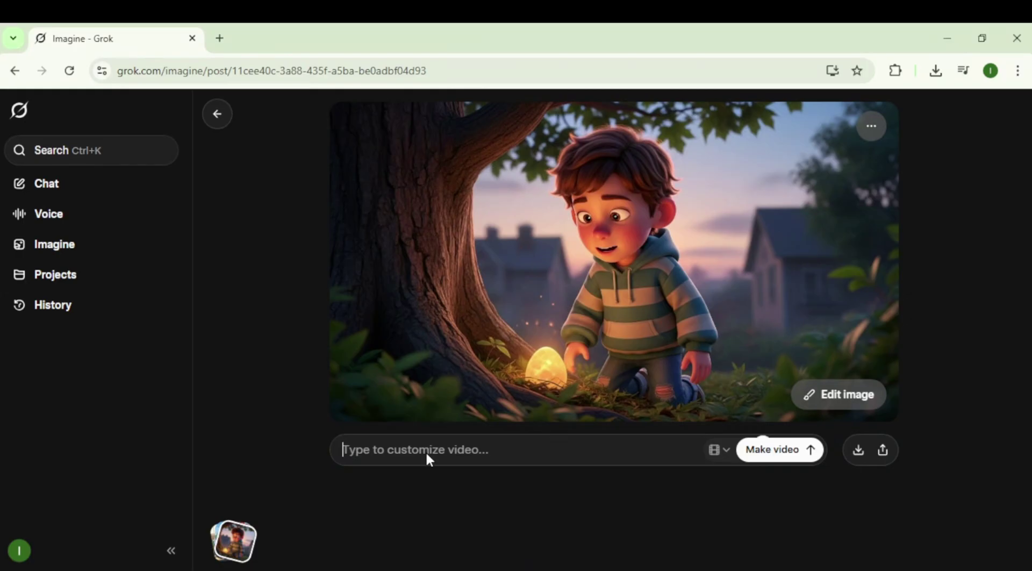
pyautogui.rightClick(426, 450)
pyautogui.click(462, 283)
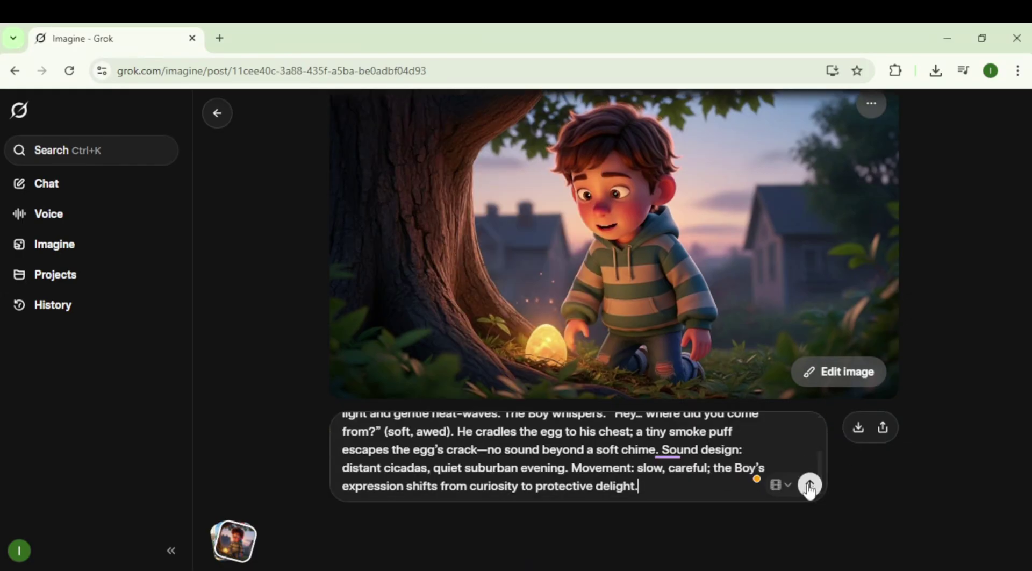
pyautogui.click(809, 485)
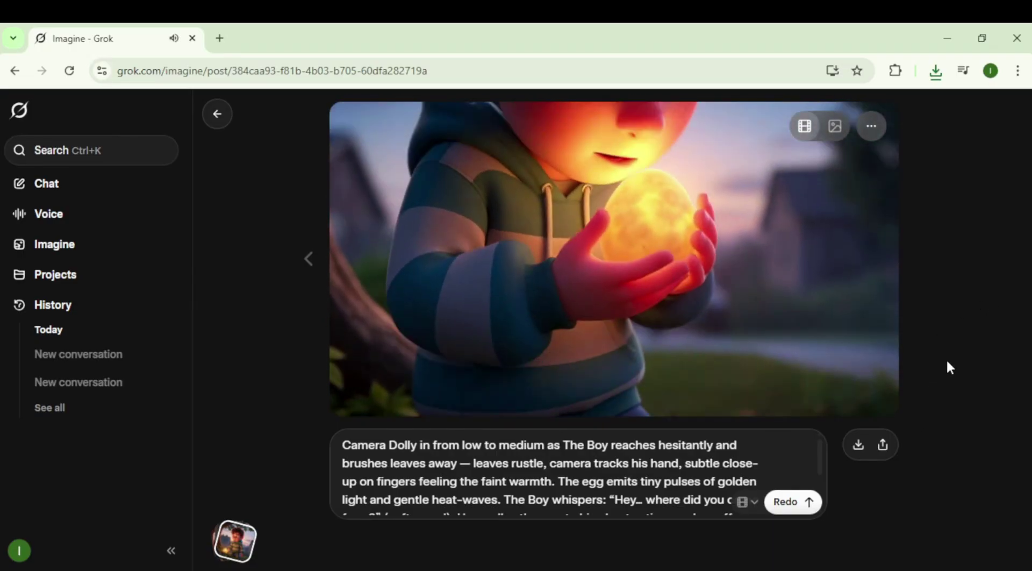
pyautogui.hotkey('alt', 'Left')
pyautogui.click(367, 540)
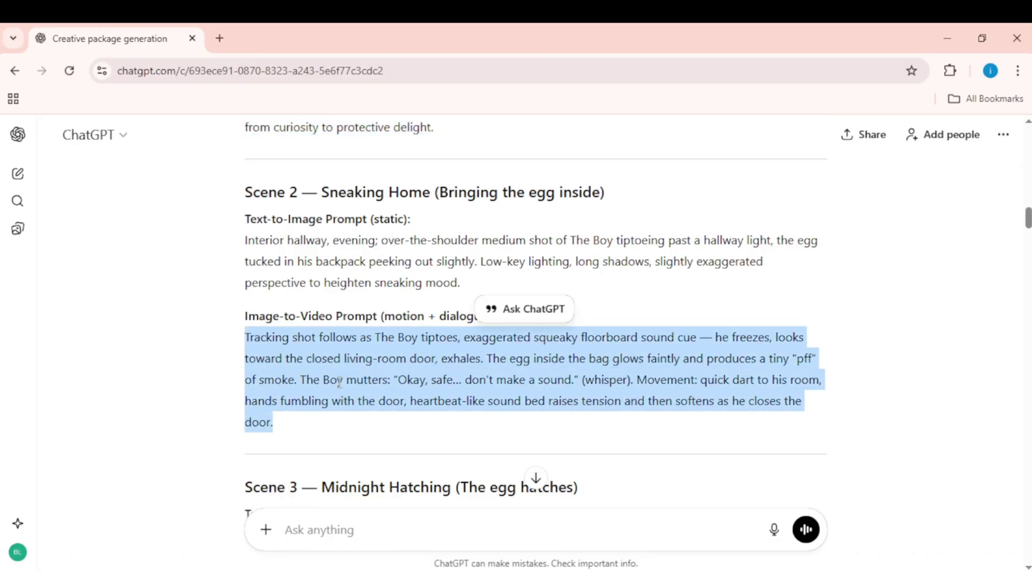
# Make the hallway tiptoeing video in Grok from ChatGPT's Scene 2 image-to-video prompt
pyautogui.rightClick(339, 382)
pyautogui.click(360, 401)
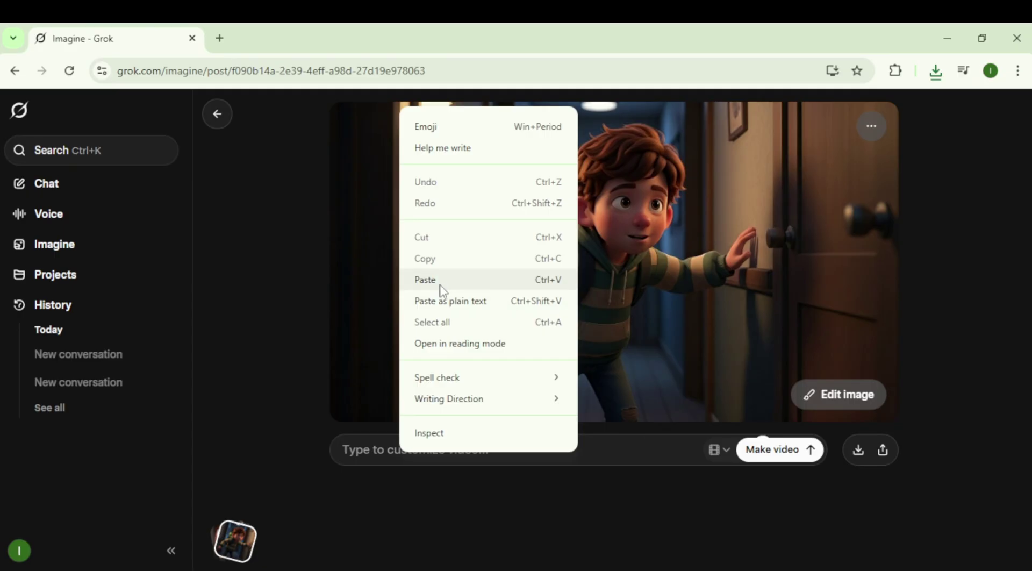
pyautogui.click(445, 283)
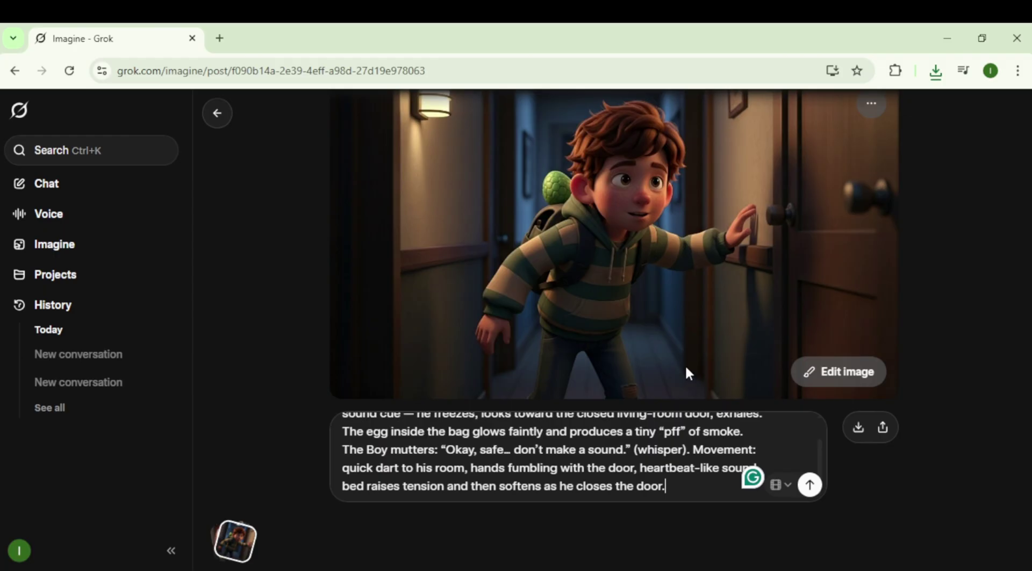
pyautogui.click(803, 487)
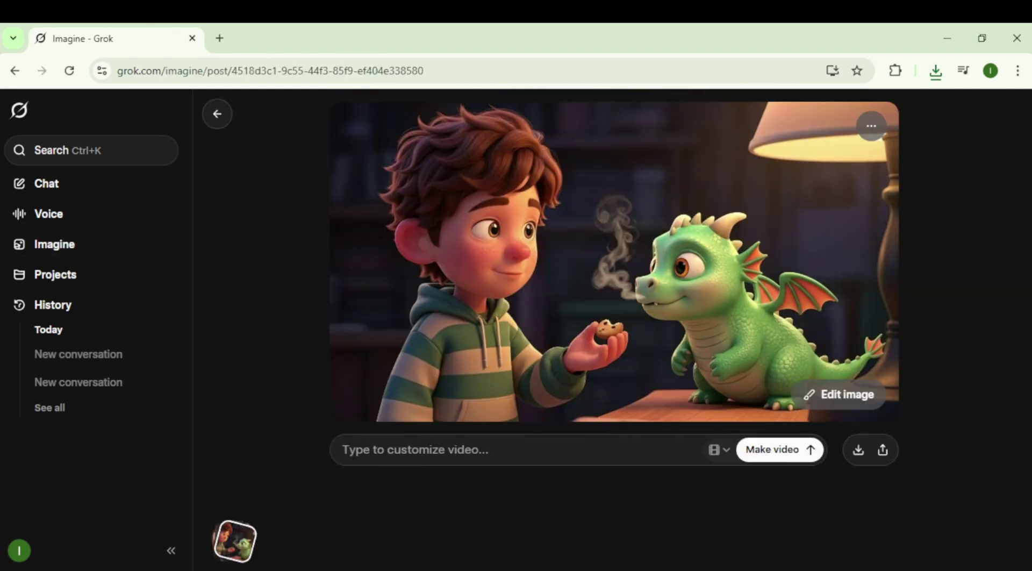
# Paste the lamp-lit table scene prompt into Grok and generate the cookie-crumb feeding video
pyautogui.rightClick(426, 449)
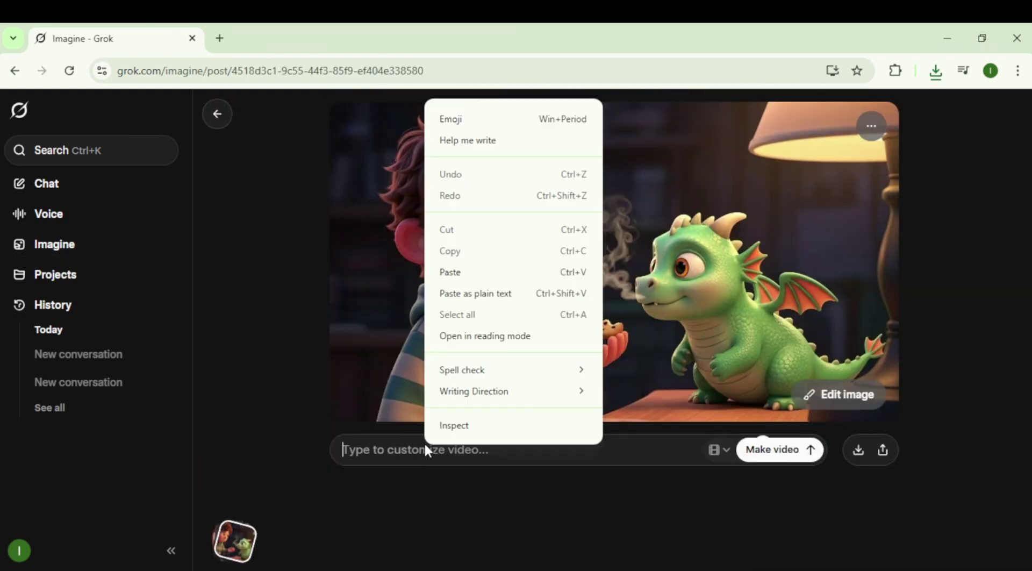
pyautogui.click(451, 272)
pyautogui.click(809, 486)
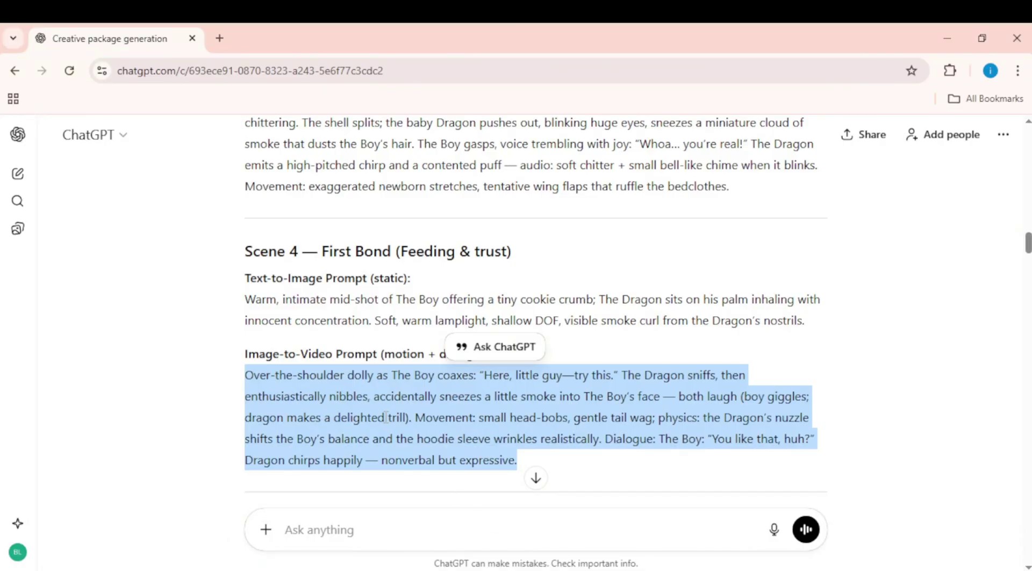
# Copy ChatGPT's Scene 5 comedic-mishap image-to-video prompt
pyautogui.scroll(-10, 374, 407)
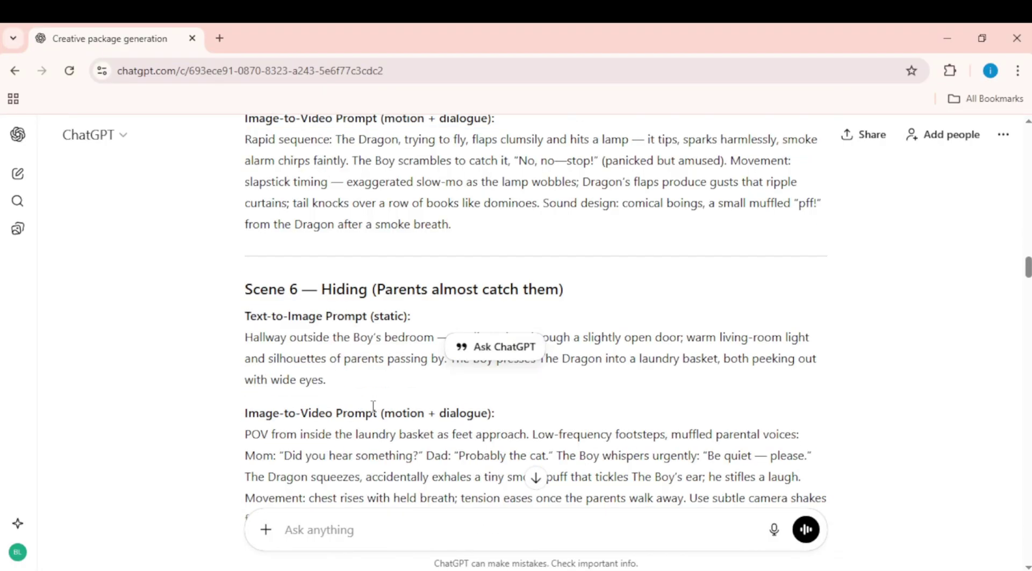
pyautogui.scroll(4, 374, 407)
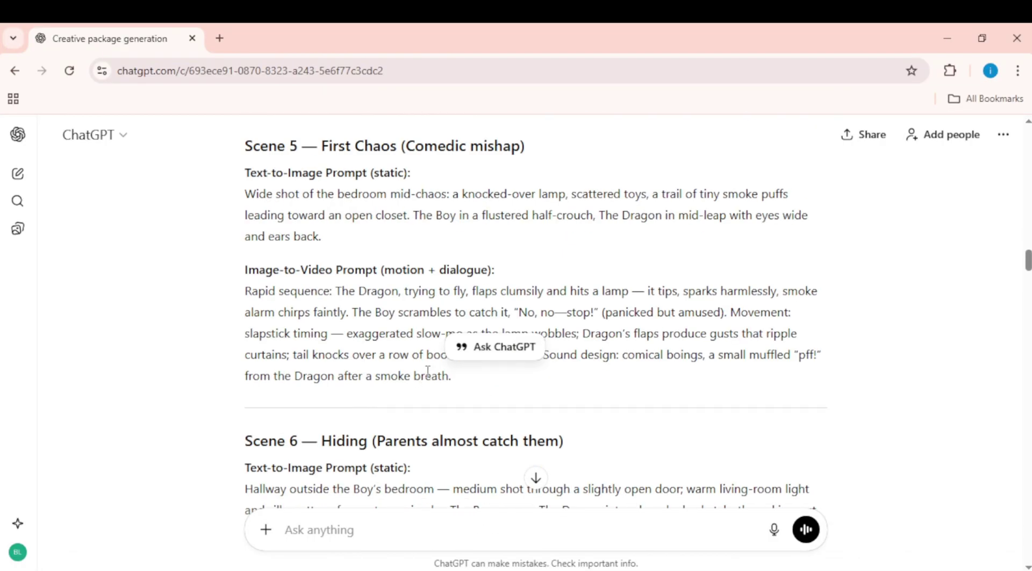
pyautogui.moveTo(427, 371); pyautogui.dragTo(256, 291)
pyautogui.rightClick(314, 310)
pyautogui.click(369, 327)
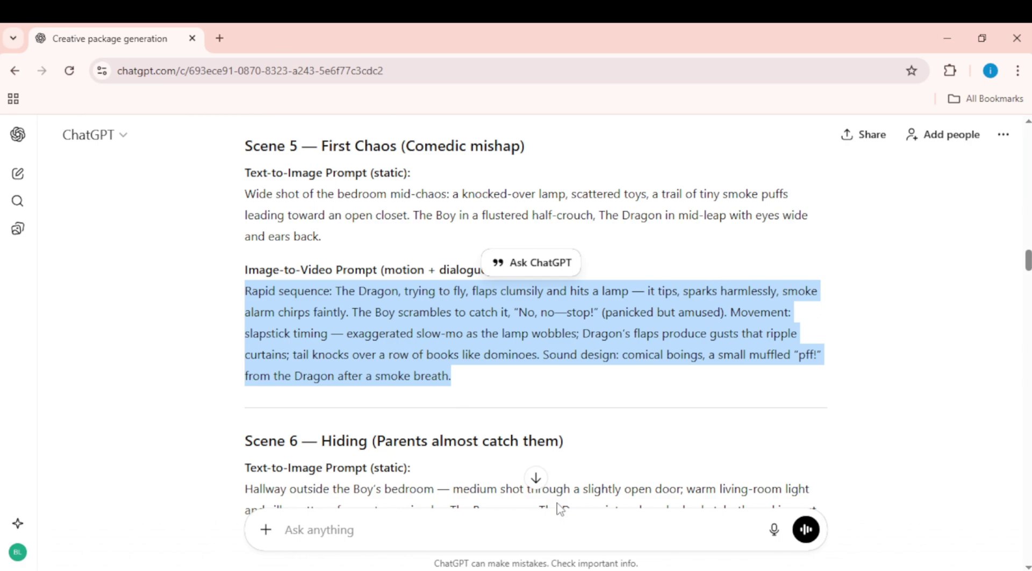
# Paste the Scene 5 lamp-mishap prompt on the bedroom-chaos image and make the video
pyautogui.hotkey('alt', 'Tab')
pyautogui.rightClick(411, 449)
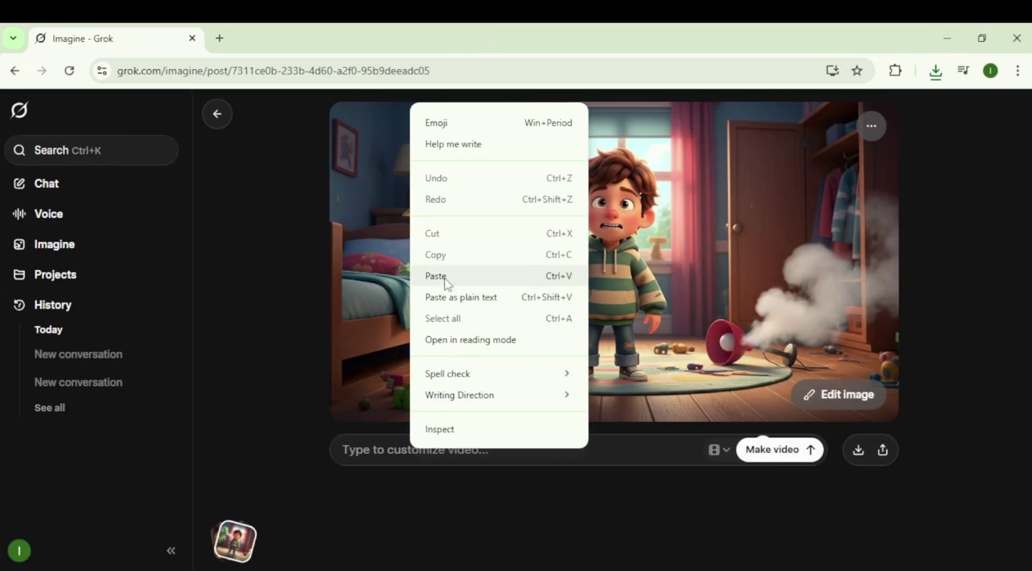
pyautogui.click(445, 284)
pyautogui.click(809, 480)
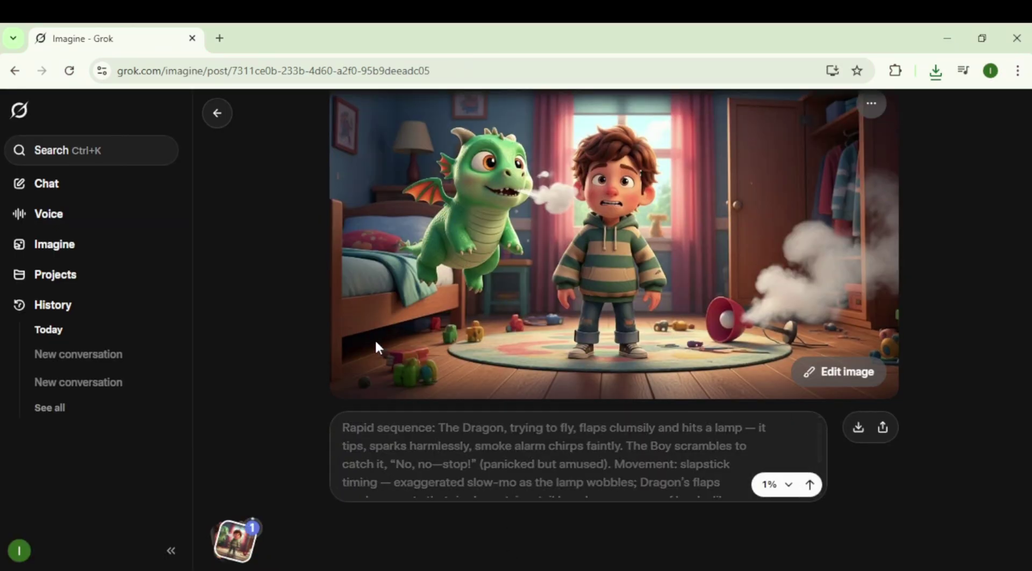
pyautogui.hotkey('alt', 'Left')
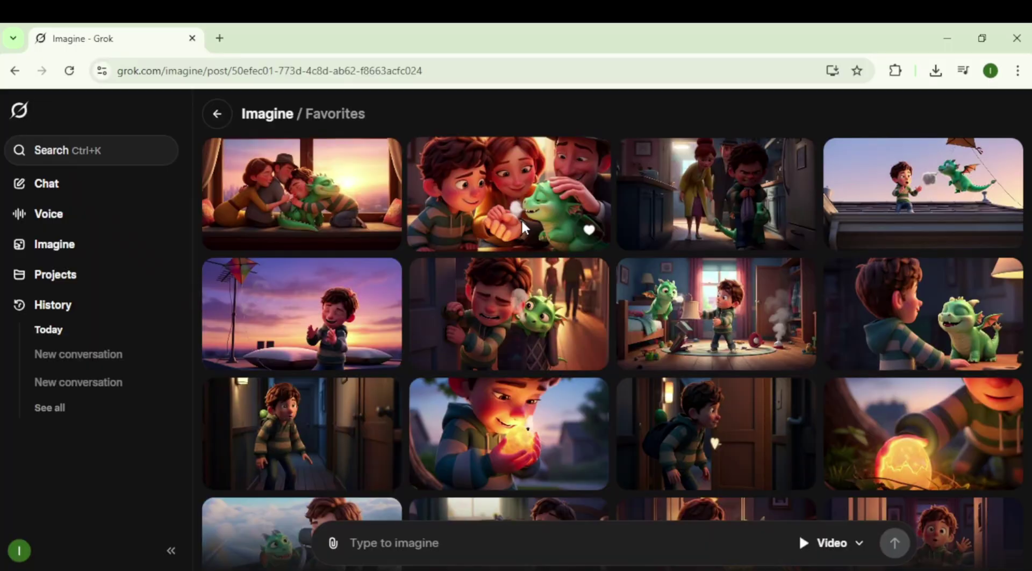
pyautogui.click(521, 219)
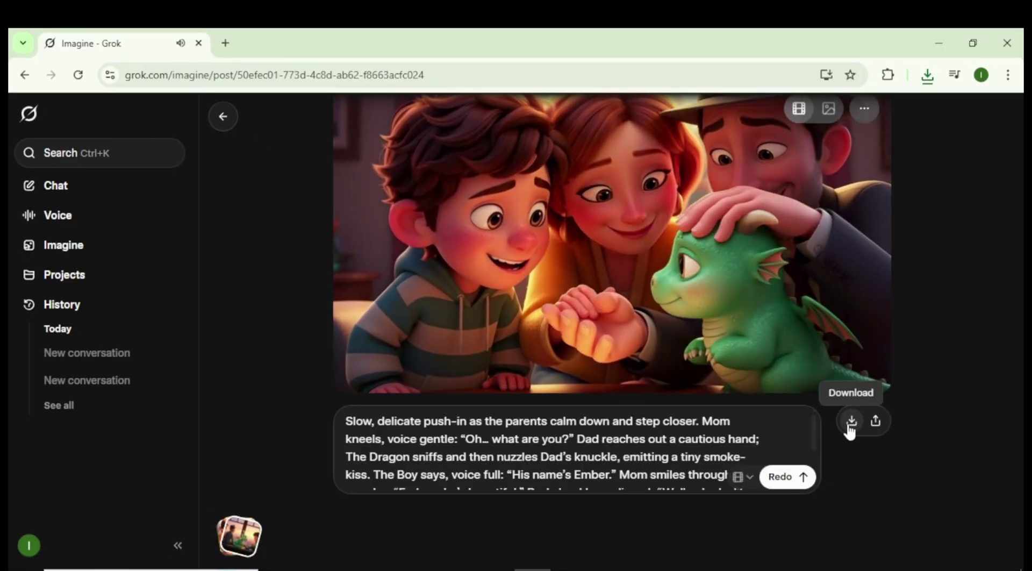
pyautogui.hotkey('alt', 'Left')
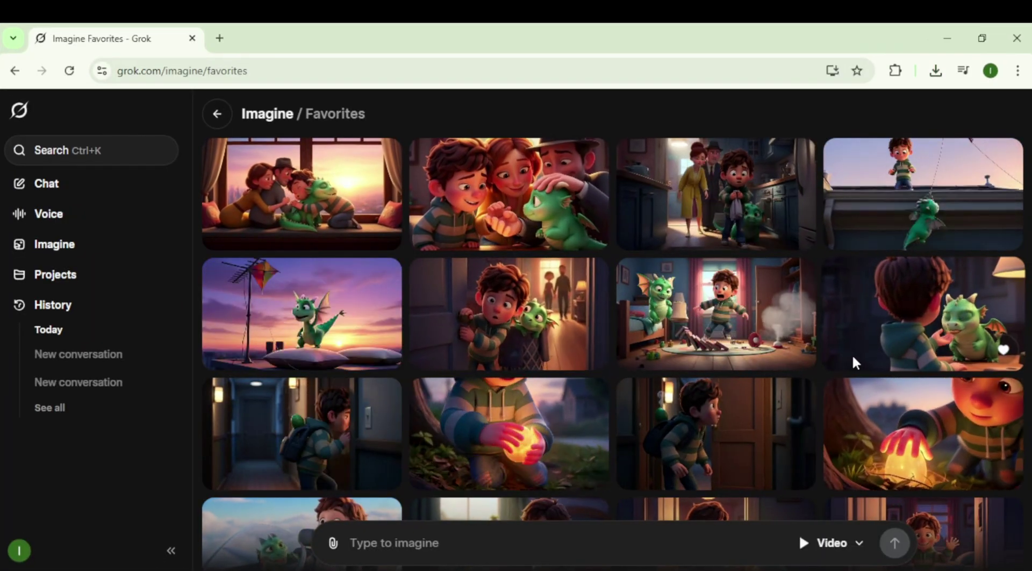